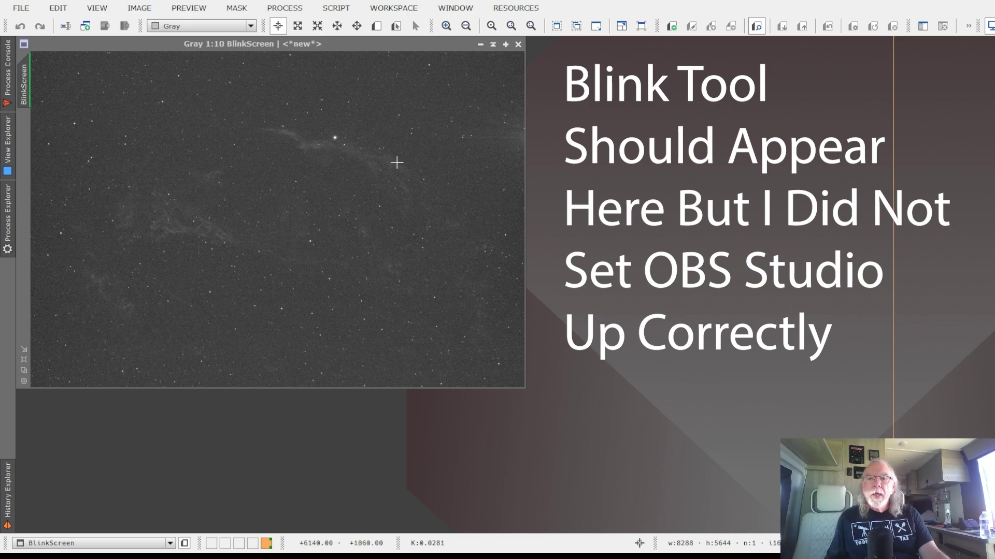
Step: Inspect the nebula filament around the bright star in the BlinkScreen frame at 1:3 zoom
scroll(394, 170, "down", 1)
scroll(394, 169, "up", 5)
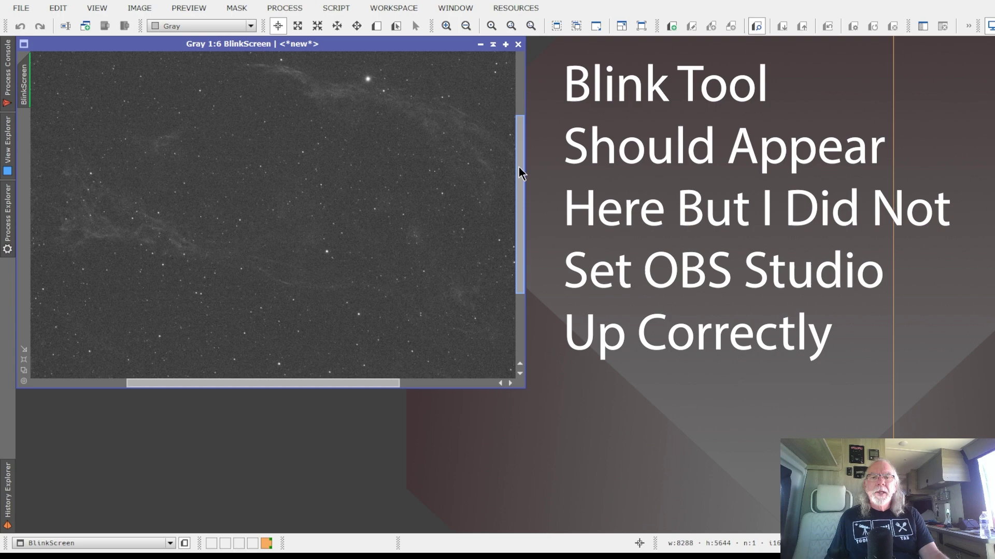
left_click_drag(520, 174, 519, 126)
scroll(468, 185, "up", 3)
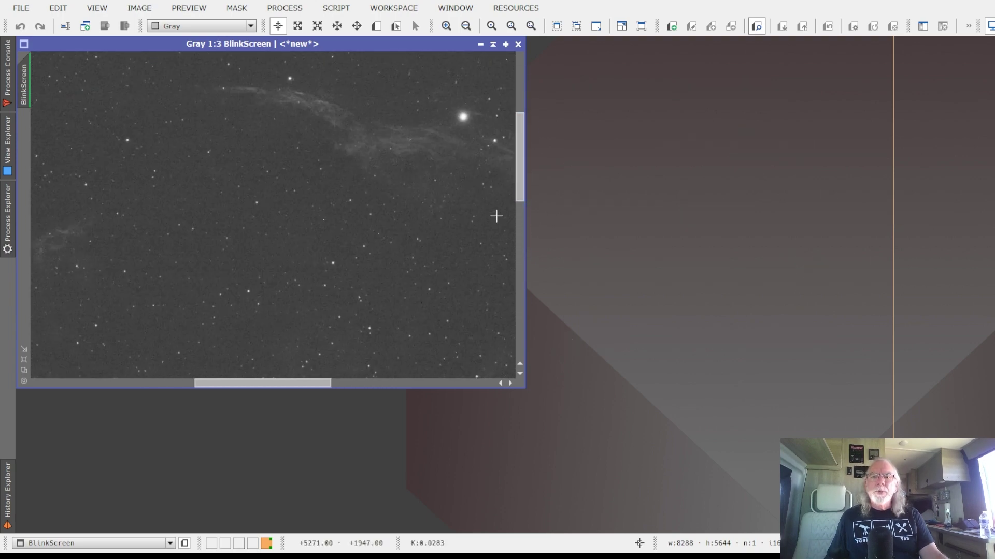
left_click_drag(289, 387, 335, 388)
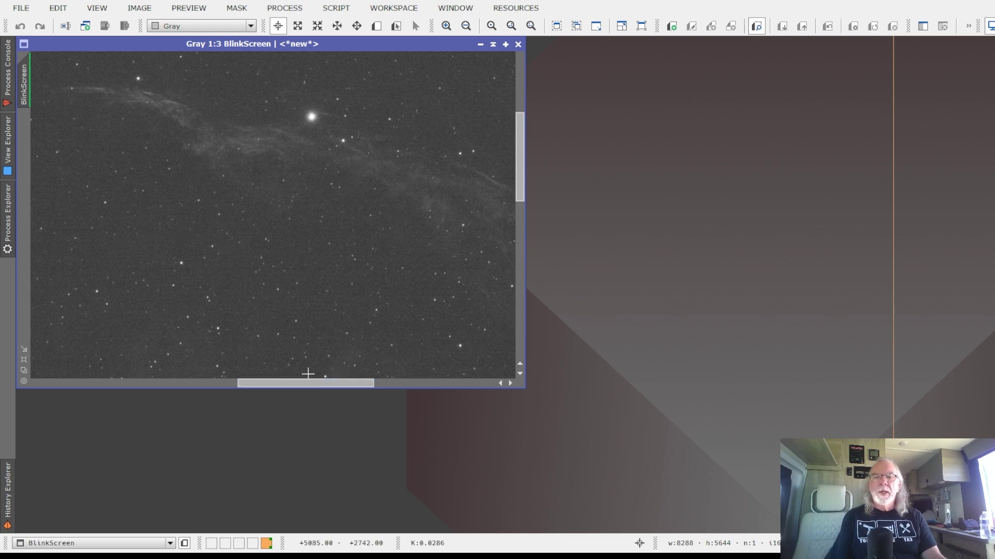
mouse_move(310, 384)
left_mouse_down()
mouse_move(325, 385)
mouse_move(317, 385)
left_mouse_up()
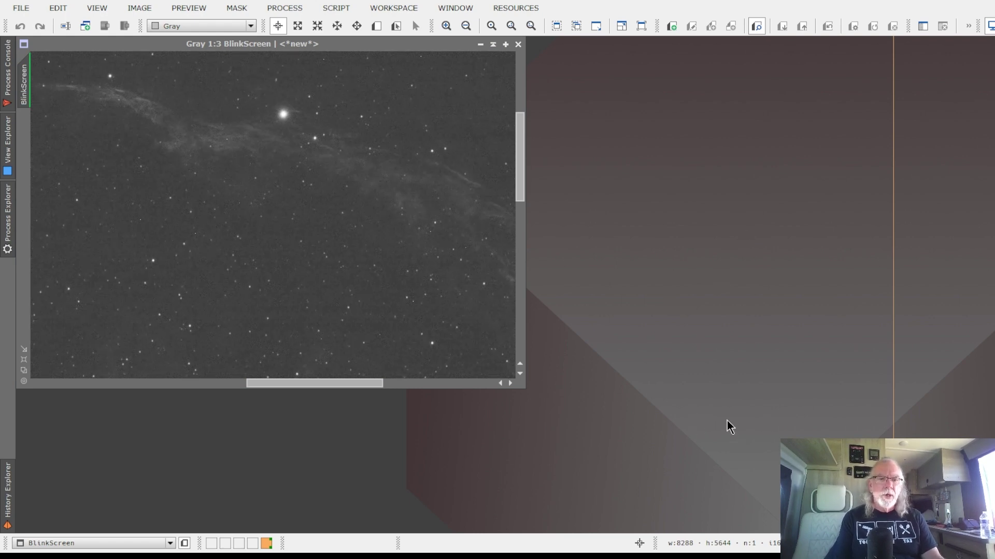
Step: Switch to a new BlinkScreen frame and inspect the full filament near the bright star at 1:4 zoom
key("ctrl+w")
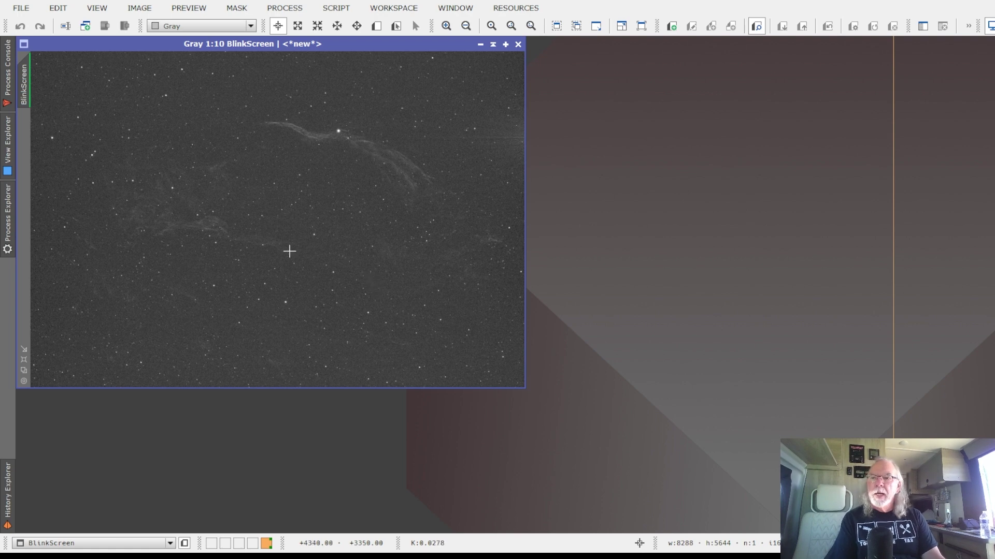
scroll(337, 234, "up", 4)
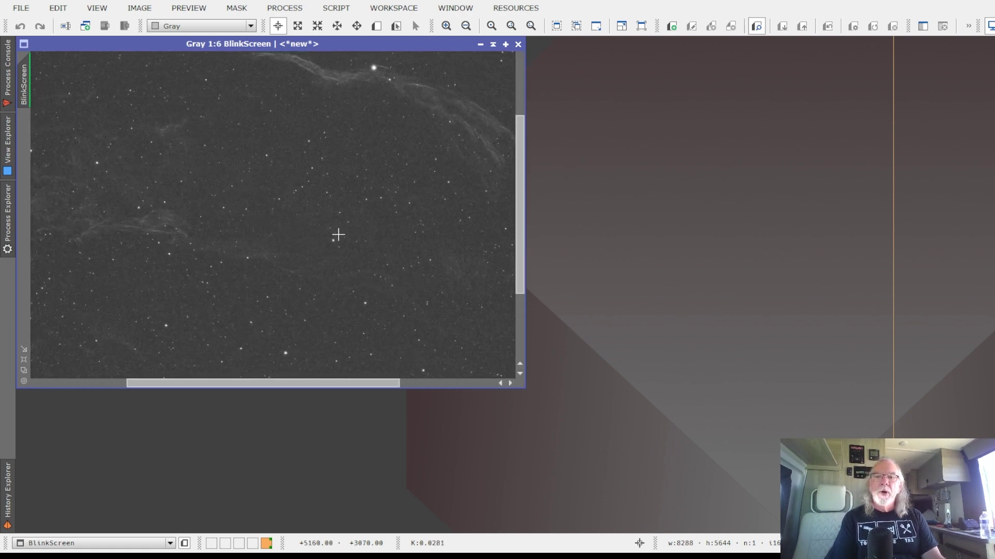
left_click_drag(335, 383, 409, 384)
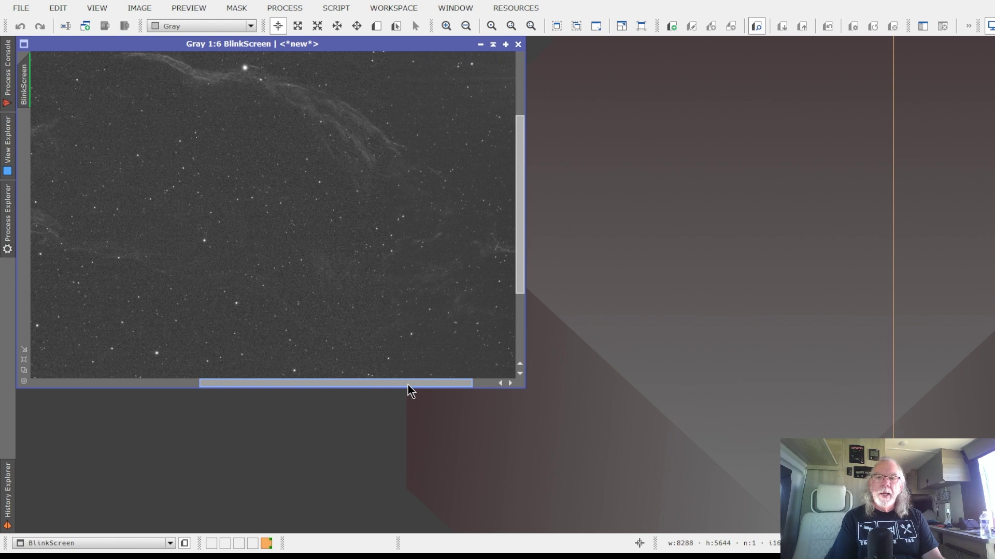
left_click_drag(520, 269, 521, 210)
scroll(429, 244, "up", 2)
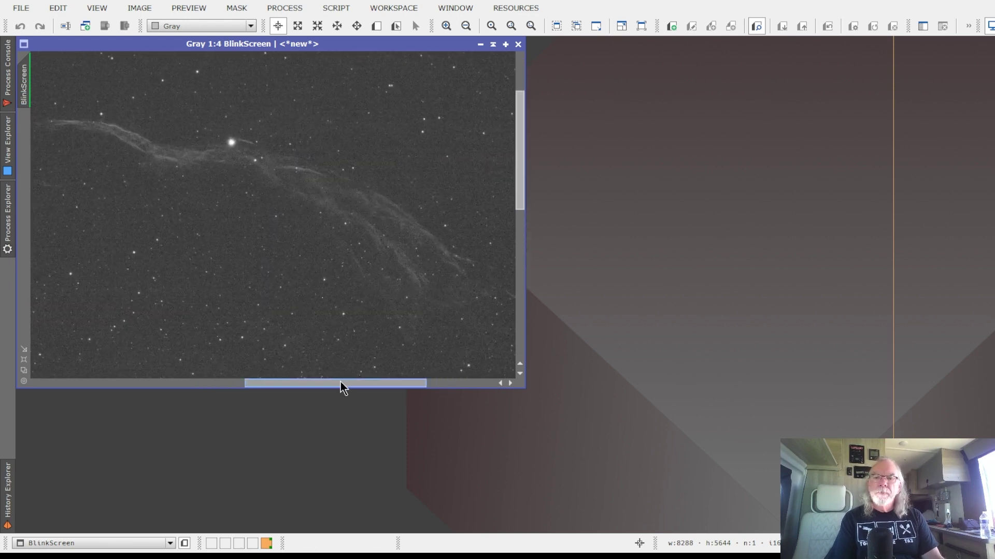
mouse_move(342, 384)
left_mouse_down()
mouse_move(361, 384)
mouse_move(325, 384)
left_mouse_up()
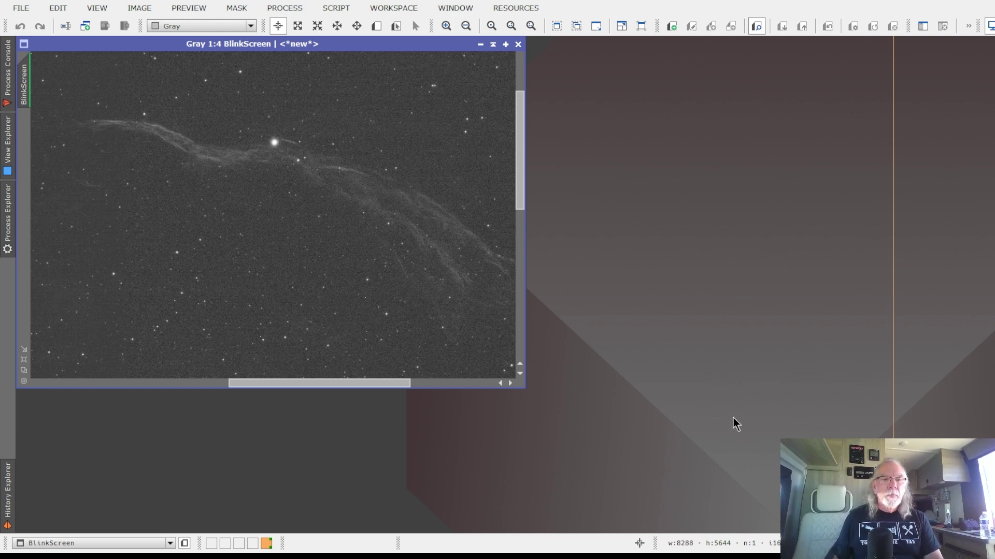
Step: Switch to the frame with the curved nebula arc and inspect the arc and its looping wisps at 1:5 zoom
key("ctrl+w")
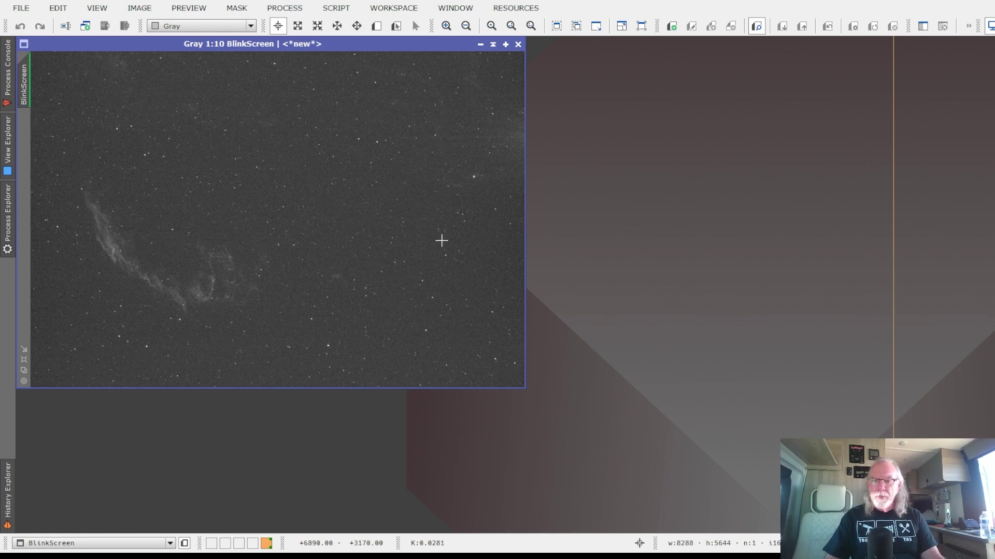
scroll(396, 254, "up", 6)
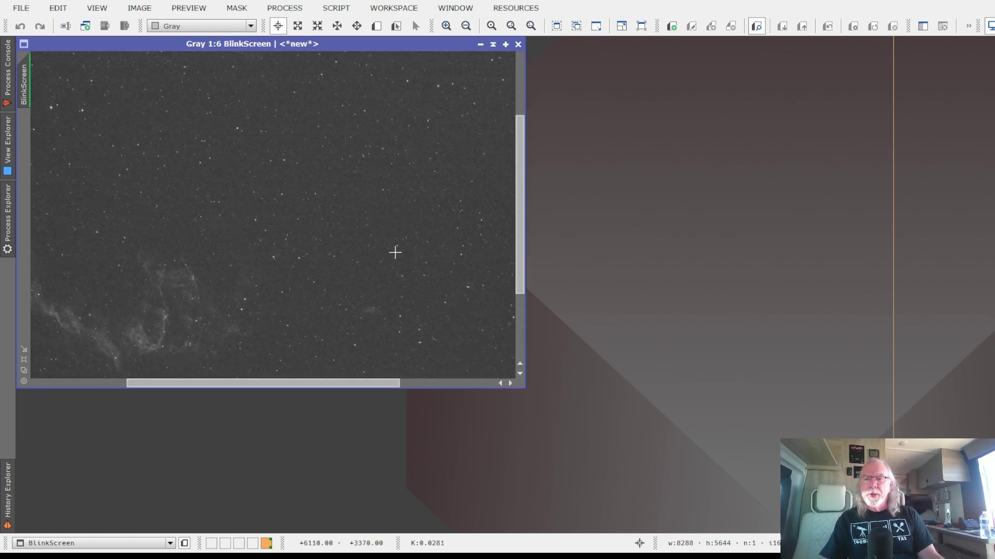
left_click_drag(330, 385, 198, 388)
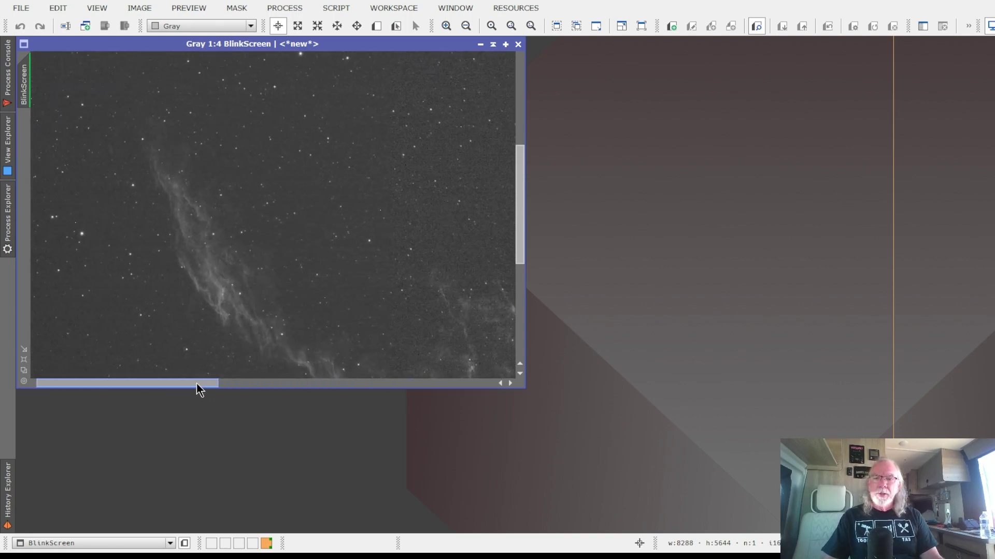
left_click_drag(520, 218, 525, 262)
left_click_drag(183, 387, 233, 387)
scroll(451, 270, "down", 1)
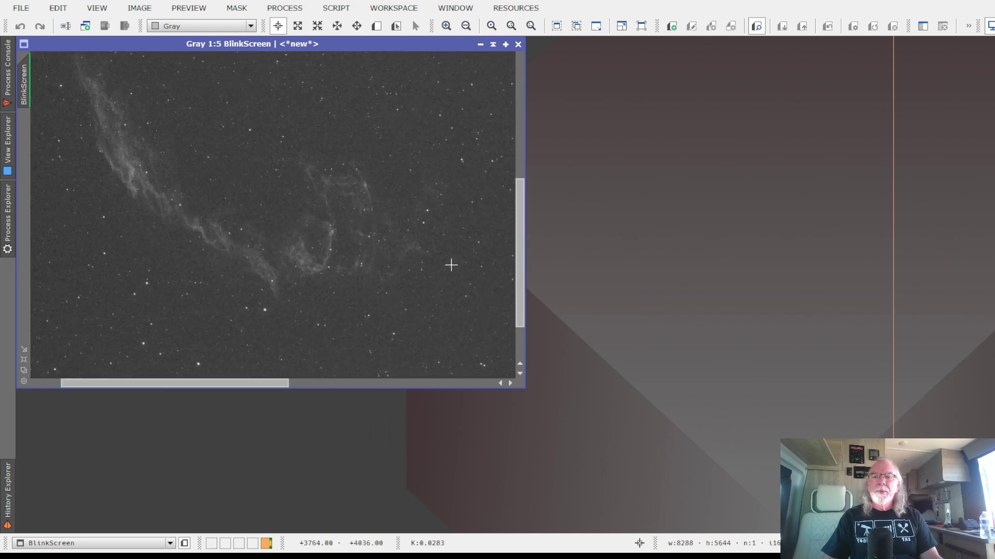
mouse_move(521, 249)
left_mouse_down()
mouse_move(521, 210)
mouse_move(521, 232)
left_mouse_up()
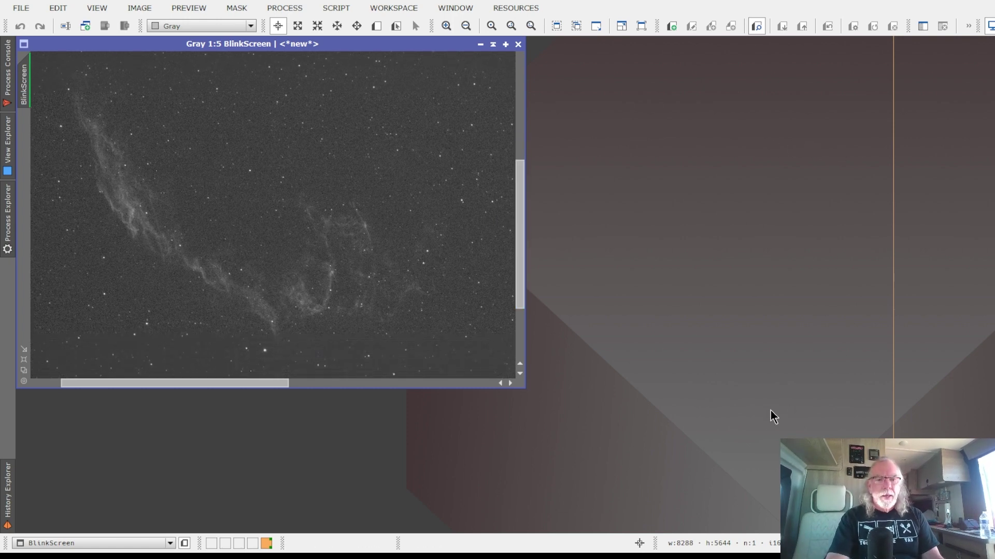
Step: Switch to another frame of the curved nebula arc and compare its upper and lower areas at 1:7 zoom
key("ctrl+w")
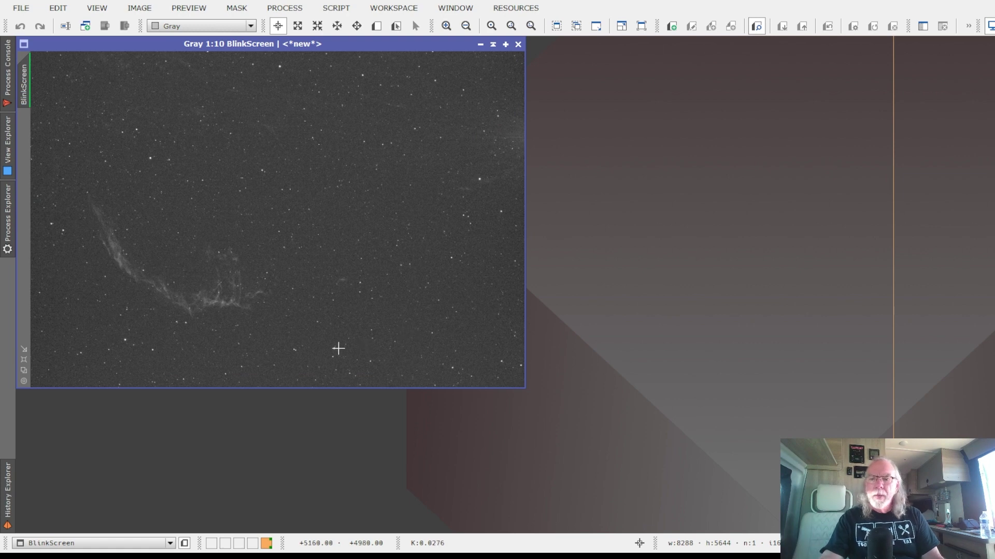
scroll(401, 300, "up", 1)
scroll(401, 300, "up", 2)
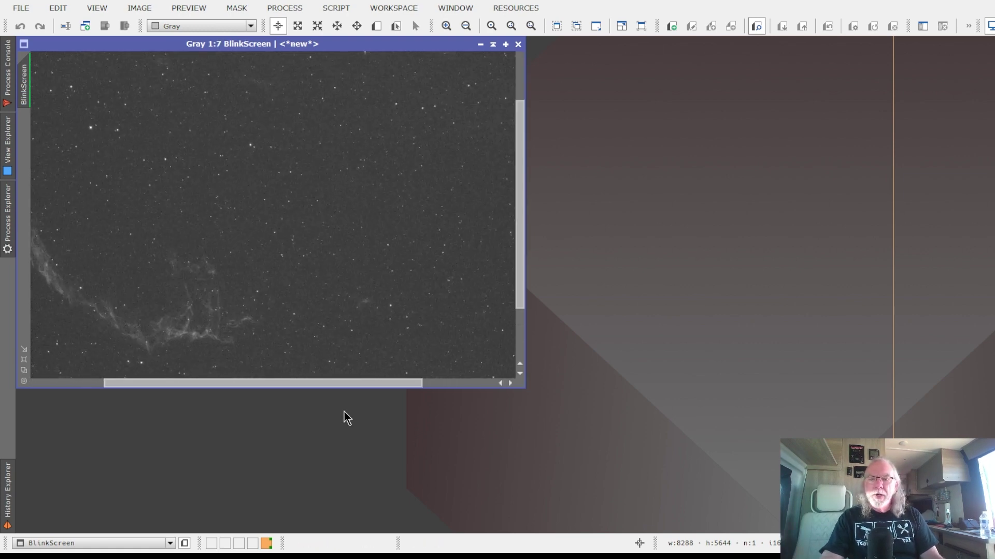
left_click_drag(338, 386, 285, 402)
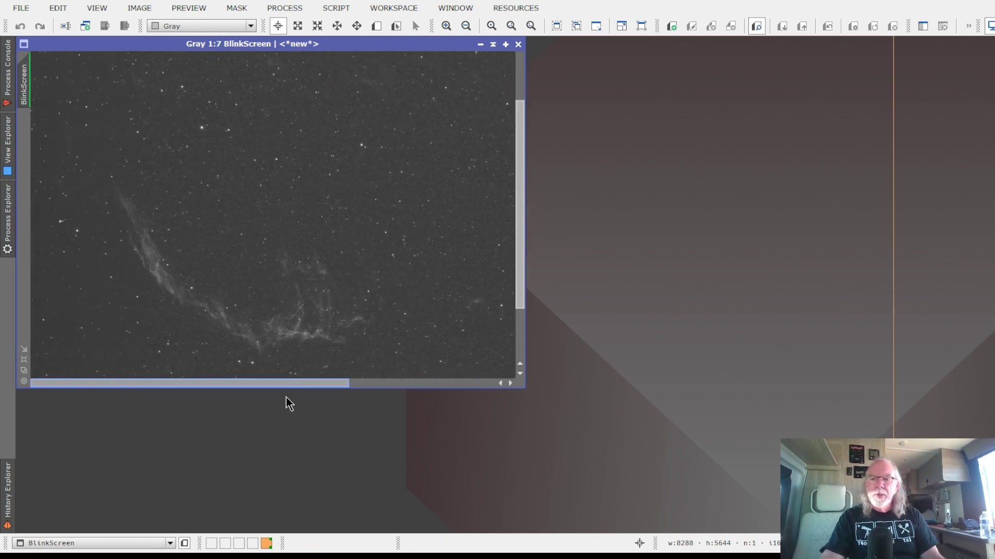
left_click_drag(522, 269, 526, 327)
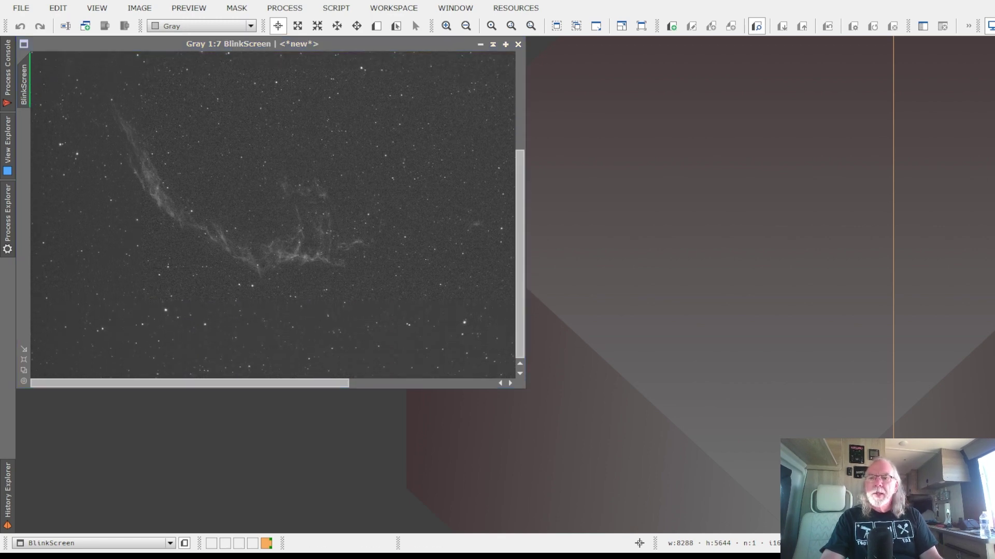
left_click(521, 132)
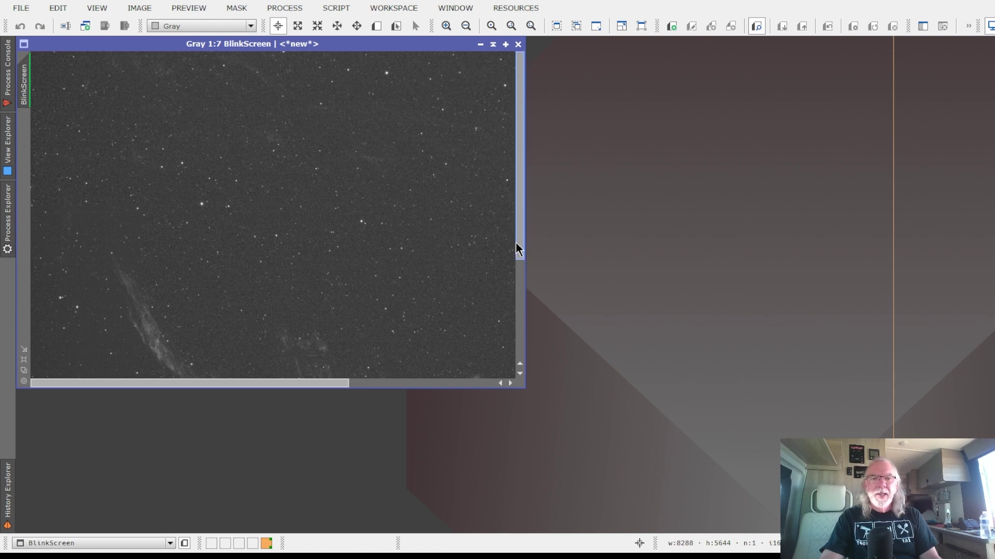
left_click_drag(524, 248, 523, 349)
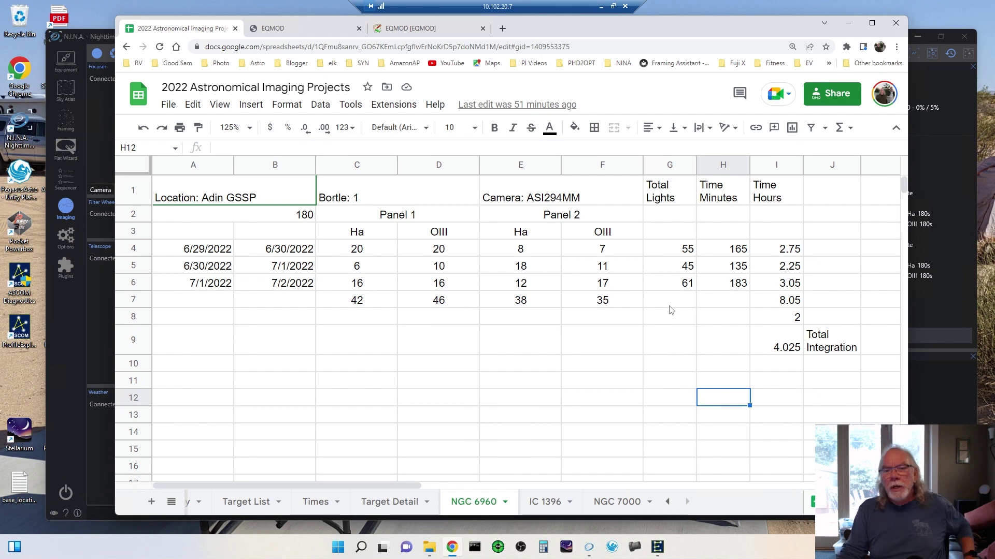
Step: In the Google Sheets imaging log, review the three nights' Total Lights and the Total Integration cell on the NGC 6960 sheet
left_click(690, 254)
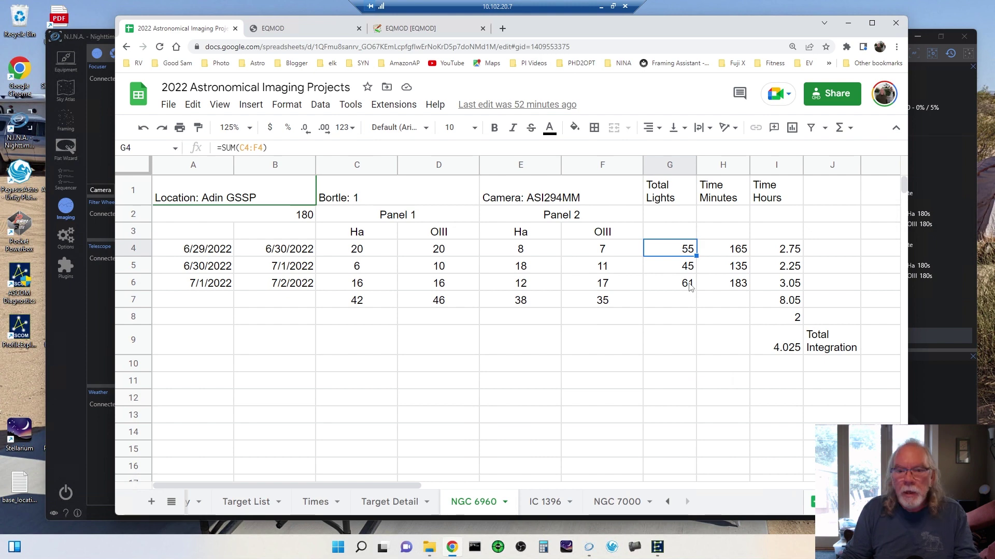
left_click(690, 285, "shift")
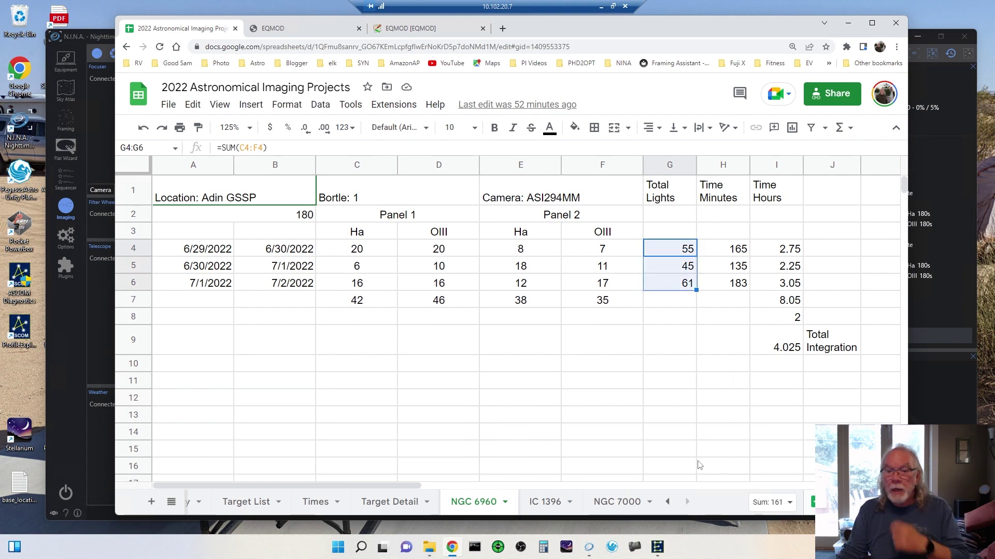
left_click(786, 351)
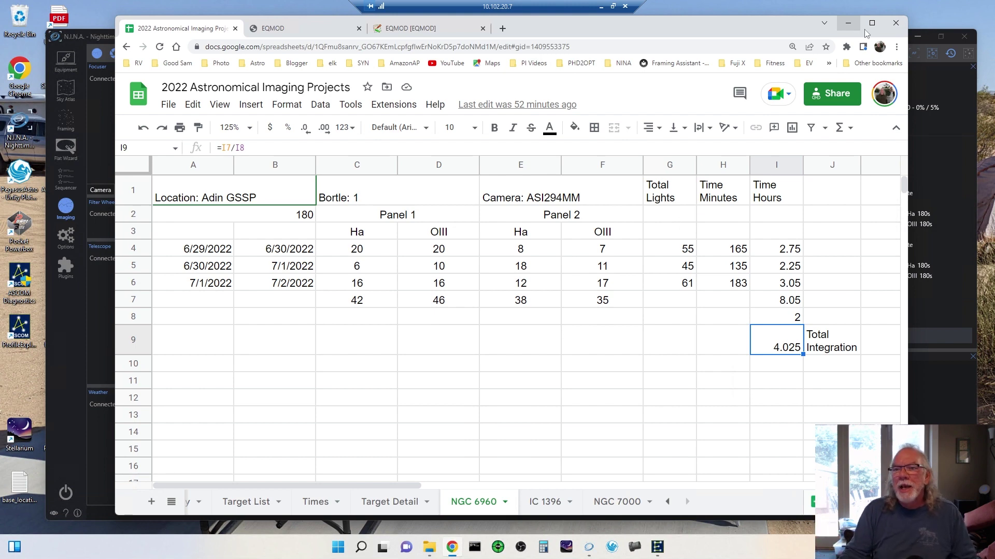
Step: Switch to EQMOD HEQ5/6, expand its setup section, and minimize the browser and N.I.N.A. windows behind it
left_click(657, 548)
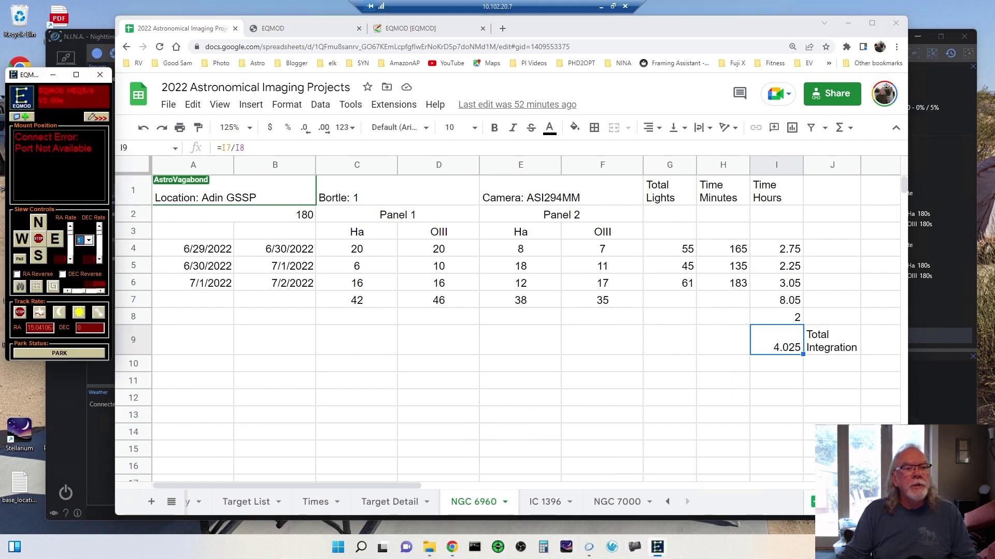
left_click(99, 119)
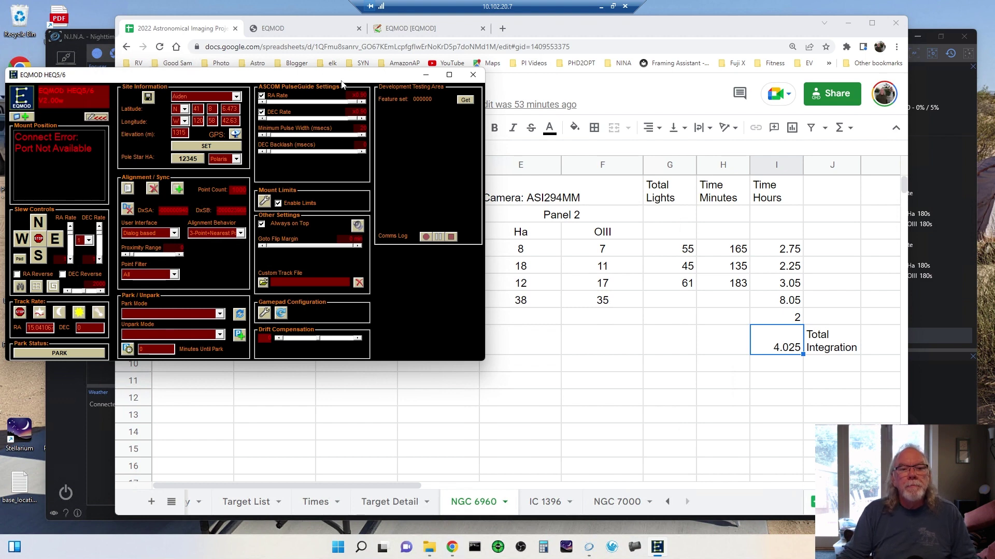
left_click_drag(325, 76, 505, 106)
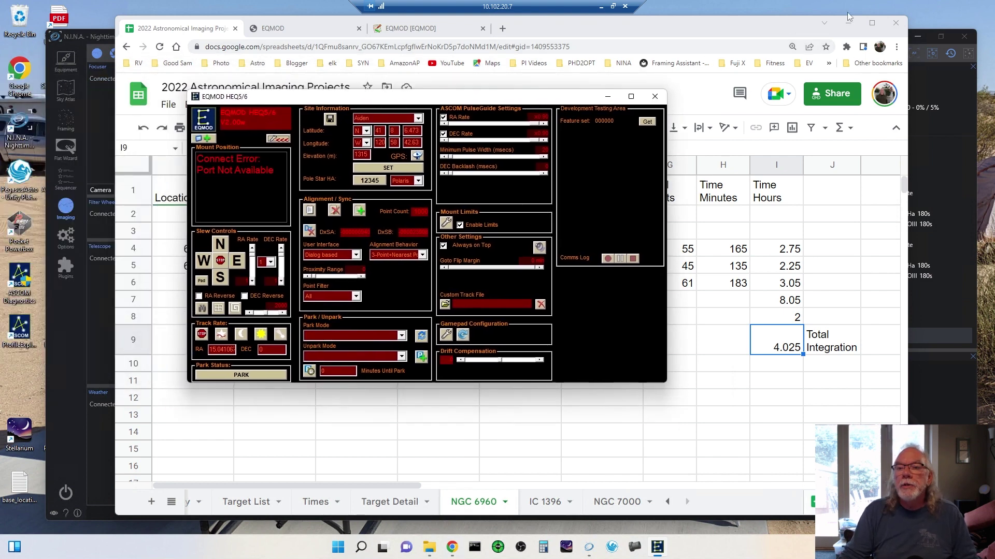
left_click(848, 23)
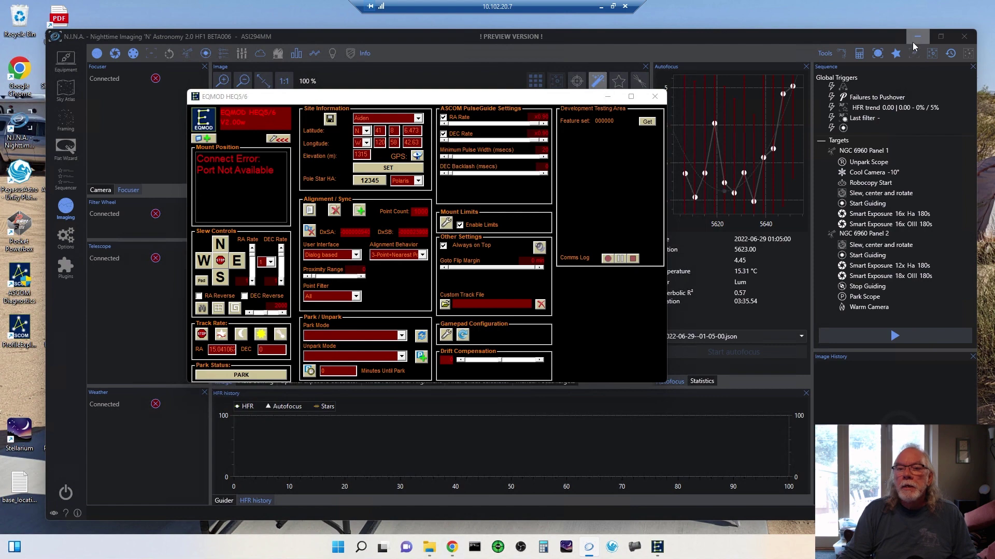
left_click(912, 42)
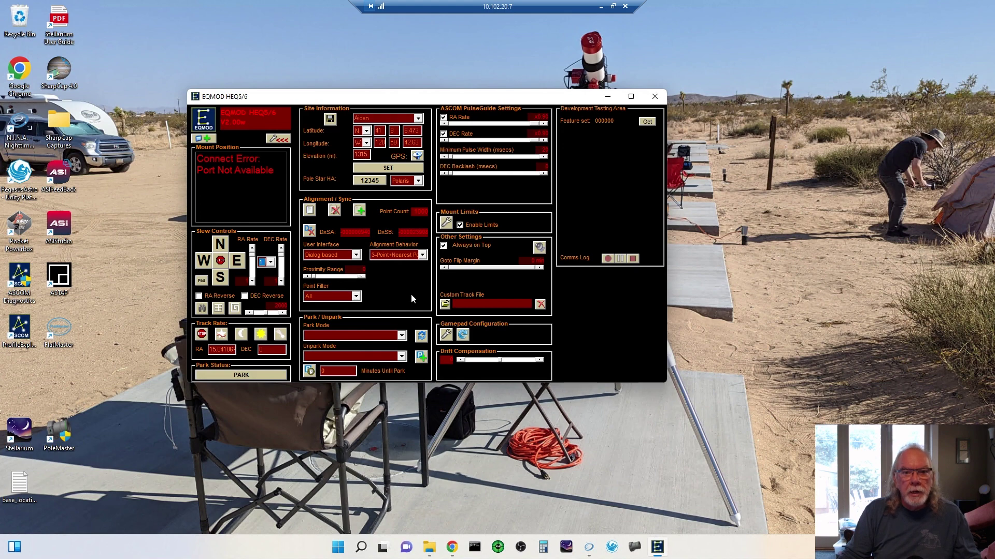
Step: Bring the Chrome window back and minimize the EQMOD window that covers it
left_click(454, 553)
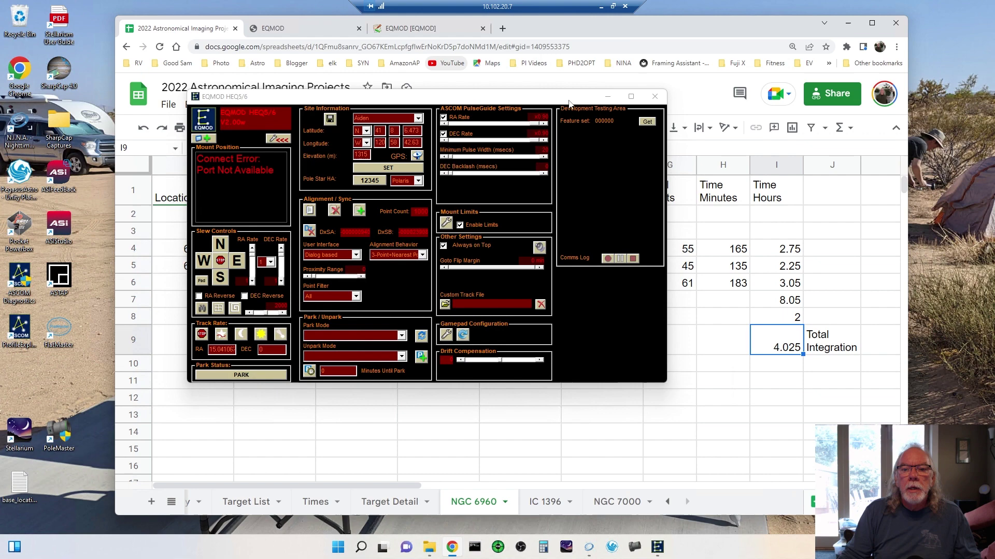
left_click_drag(569, 103, 381, 137)
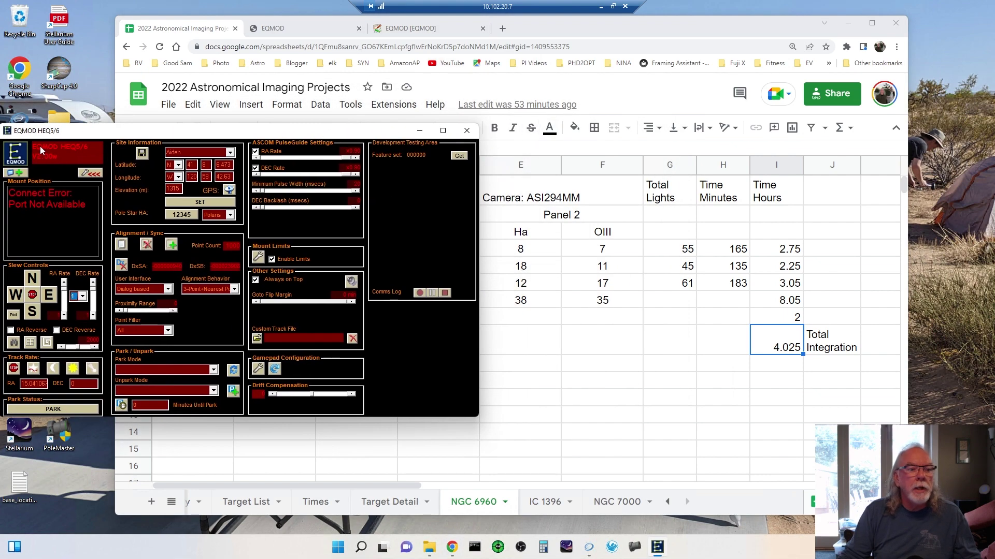
left_click(419, 131)
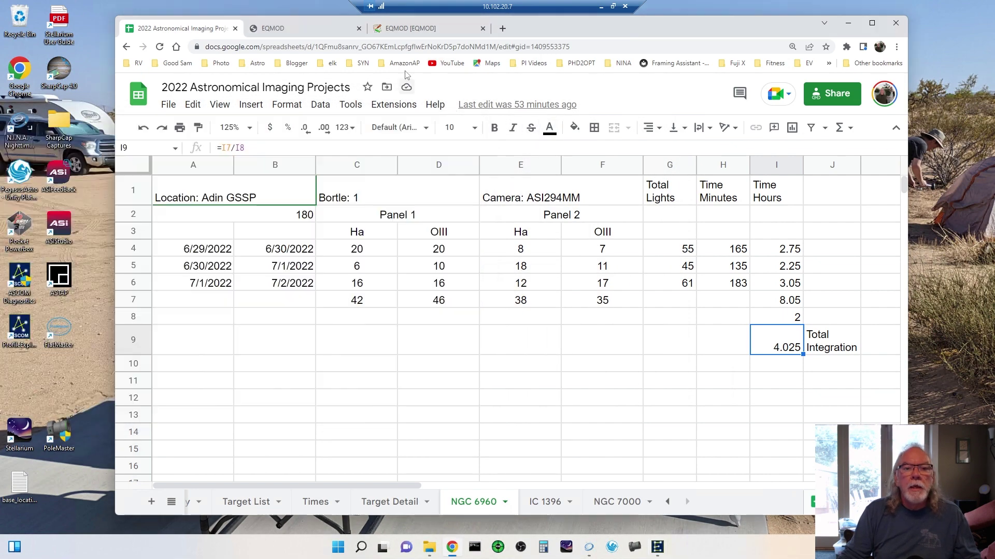
Step: View the EQMOD wiki, and look through the Documentation & FAQs page of the EQMOD Project site
left_click(421, 31)
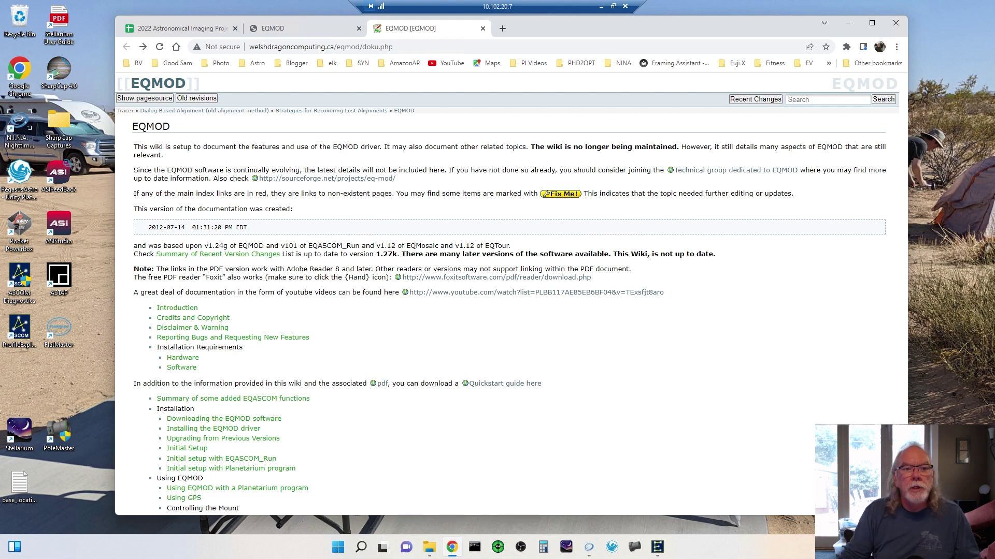
left_click(313, 27)
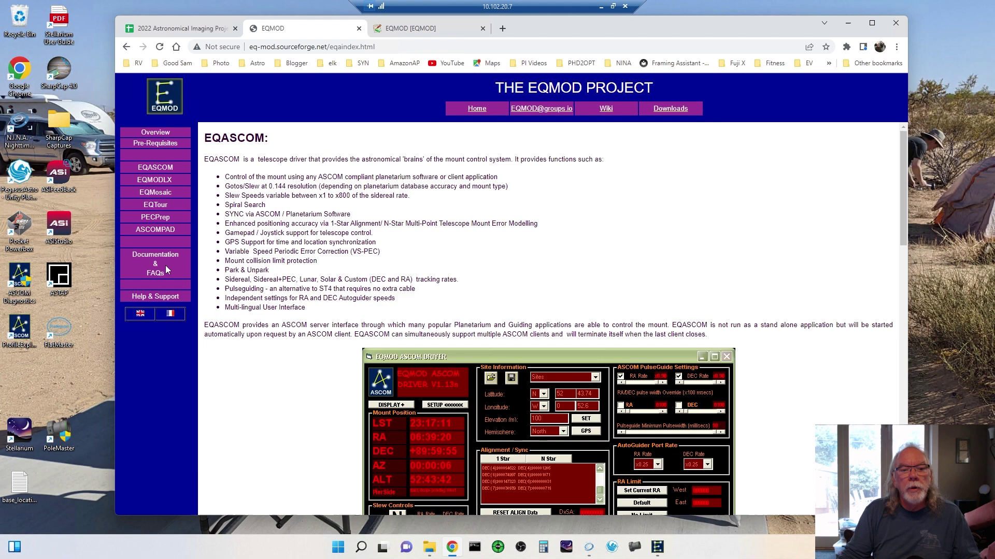
left_click(161, 277)
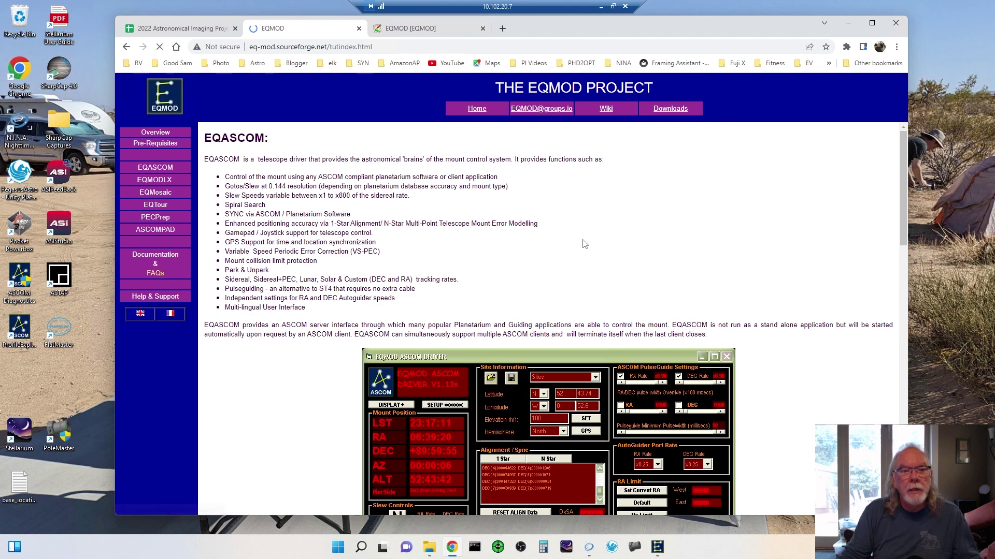
scroll(584, 244, "down", 4)
scroll(584, 245, "up", 4)
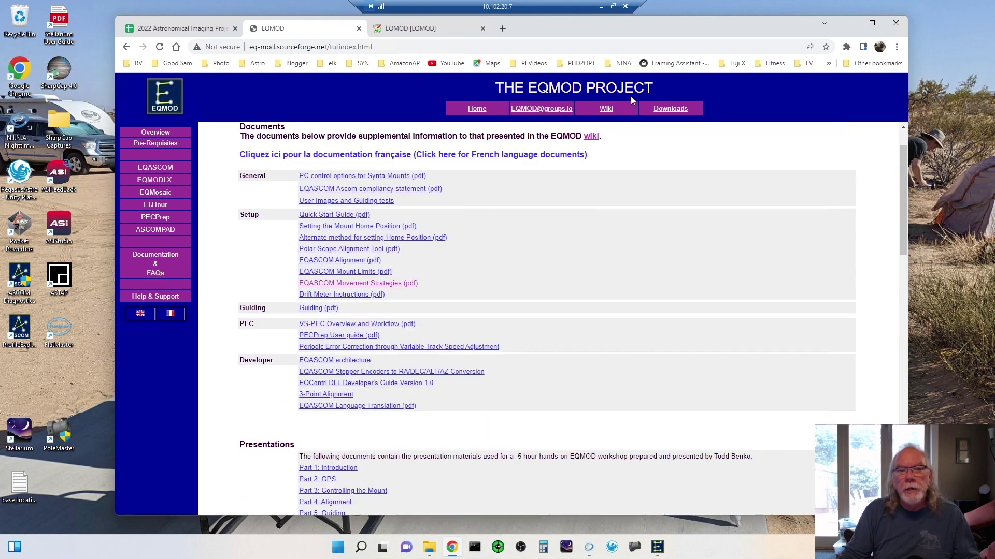
Step: Show the EQMOD wiki, and bring EQMOD HEQ5/6 to the middle of the desktop with the browser minimized
left_click(424, 29)
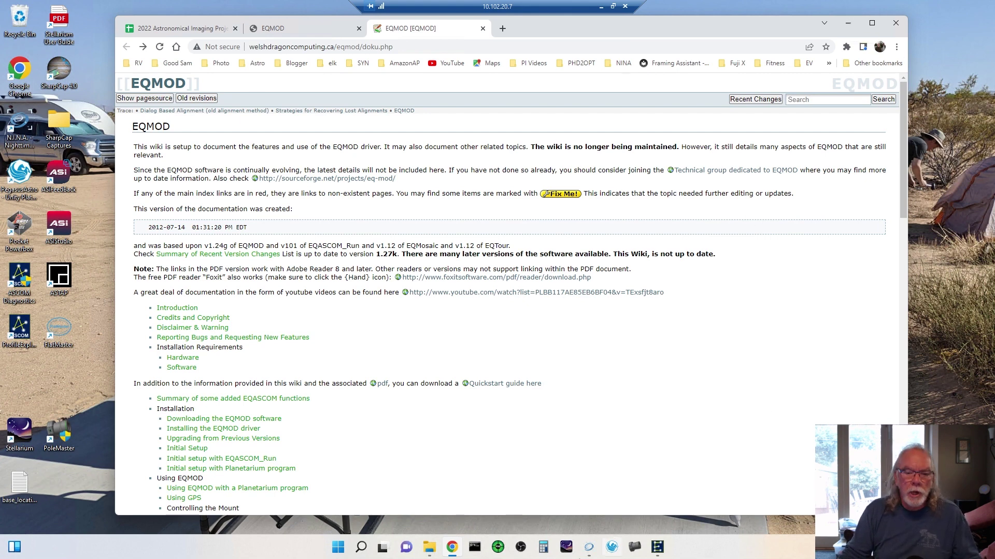
left_click(656, 547)
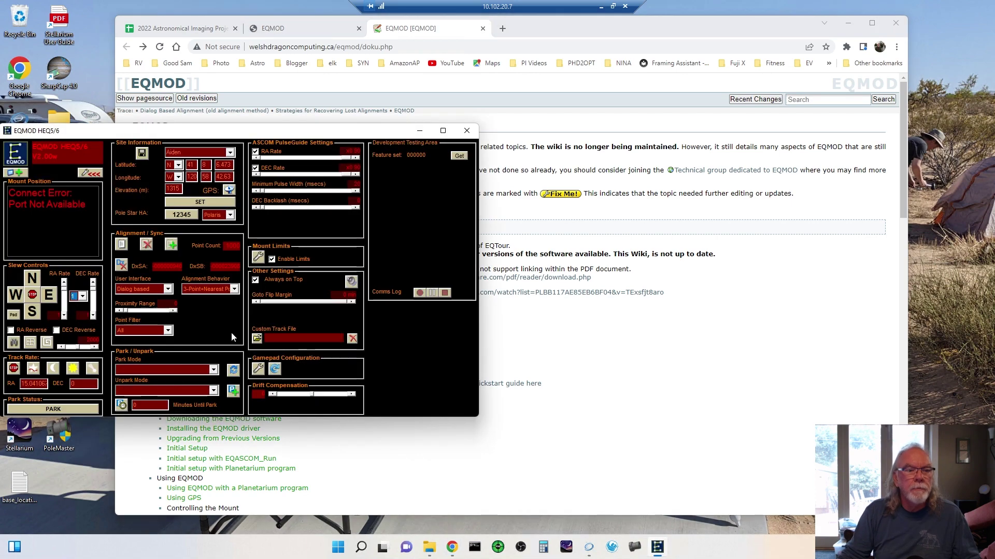
left_click(847, 24)
left_click_drag(198, 135, 460, 113)
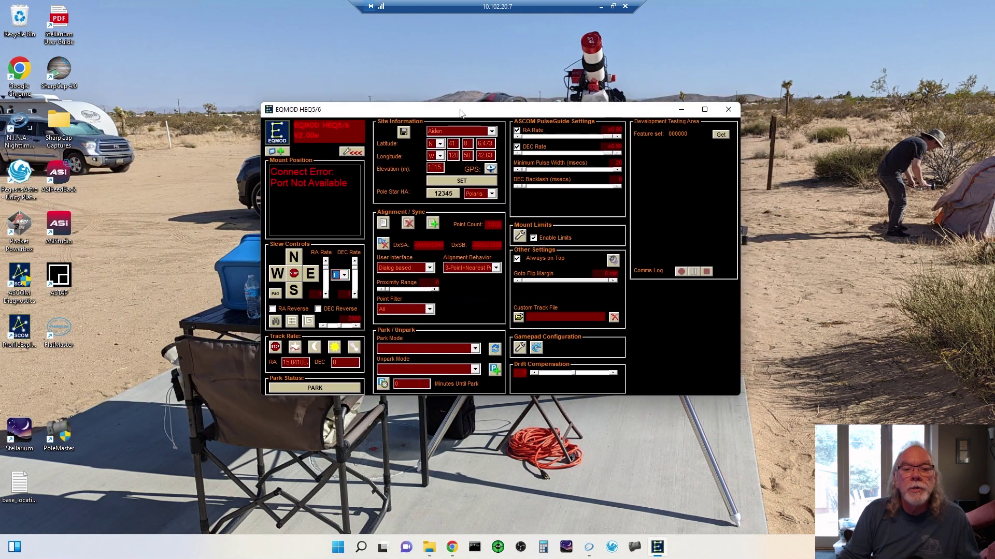
Step: Check the User Interface choices in the Alignment / Sync section, keeping Dialog based selected
left_click(432, 269)
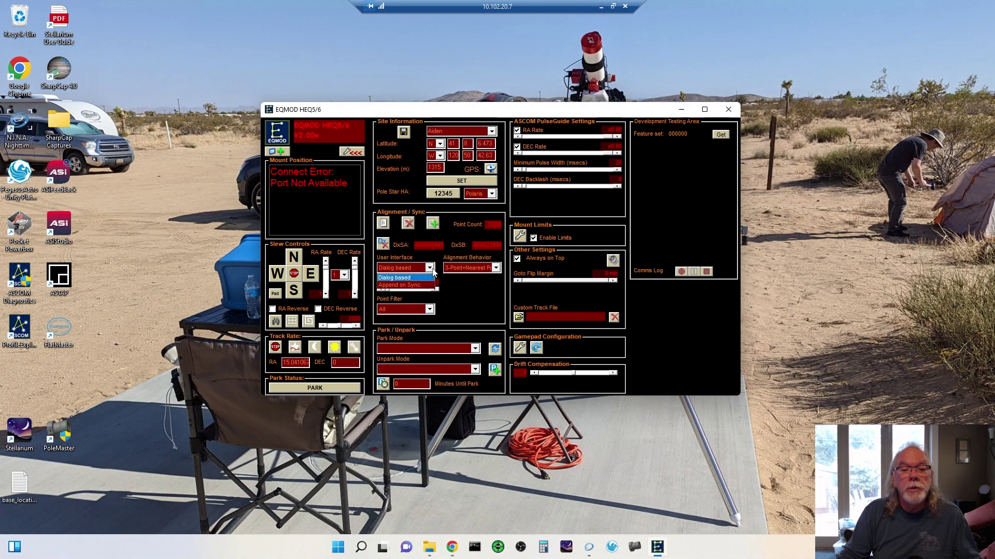
left_click(403, 279)
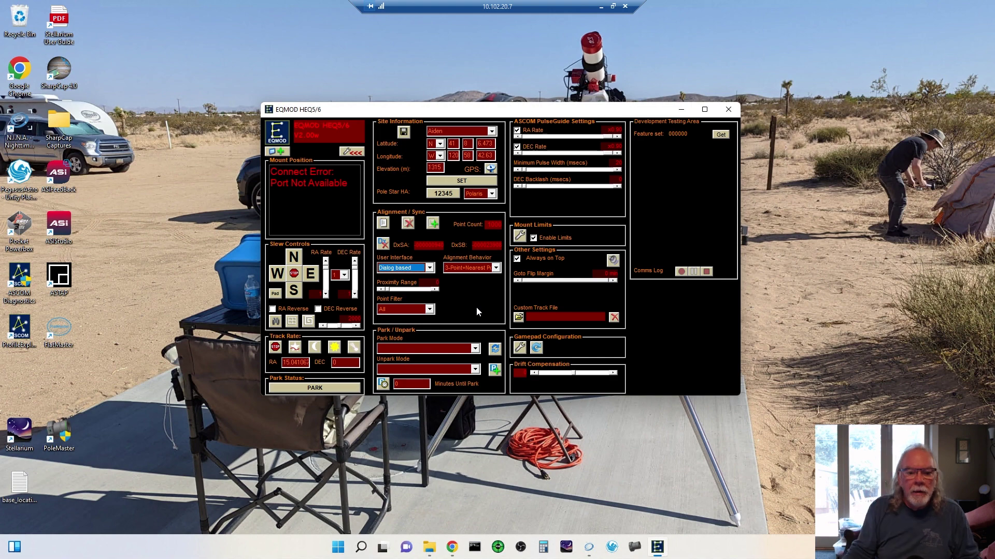
left_click(429, 267)
left_click(400, 278)
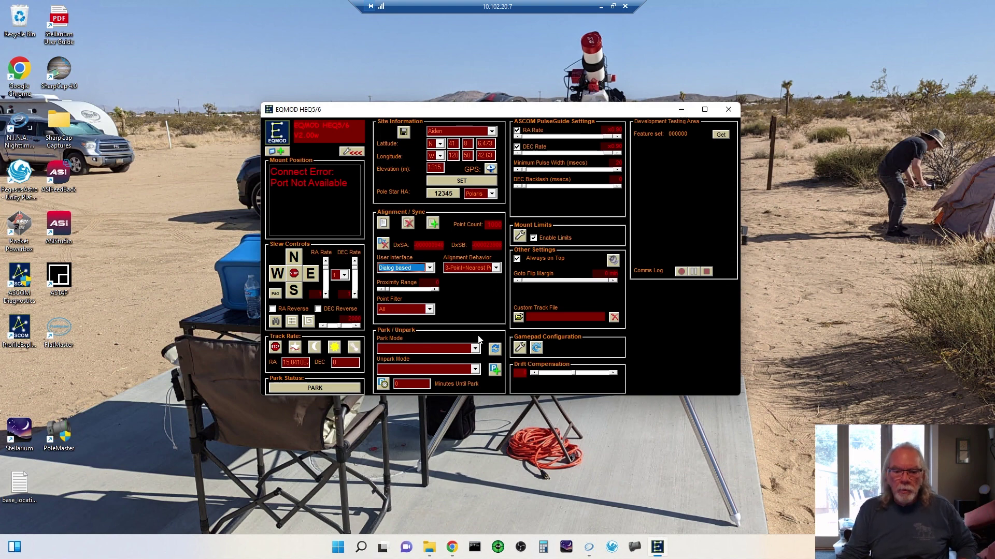
Step: Switch to N.I.N.A. and view the two-panel NGC 6960 mosaic in the framing assistant
mouse_move(594, 557)
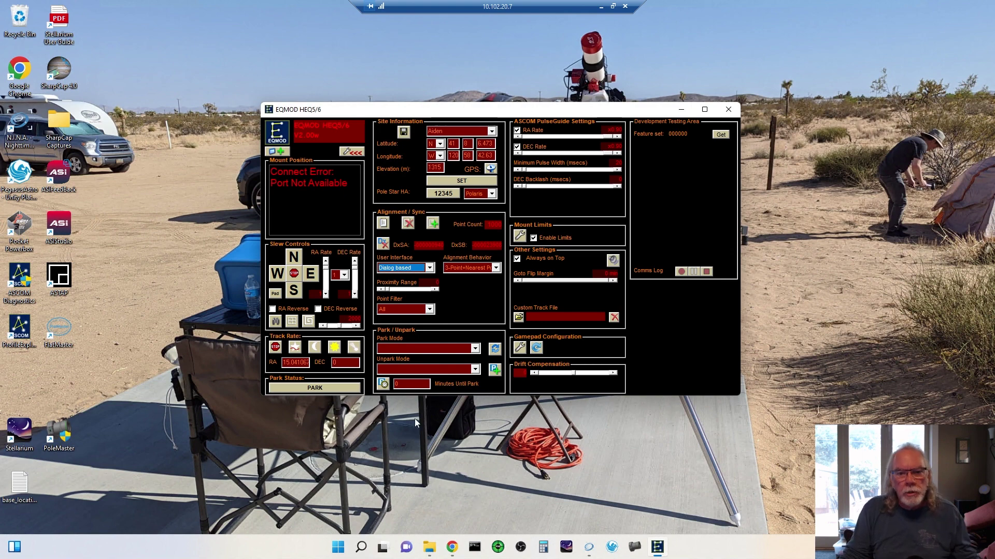
left_click(589, 550)
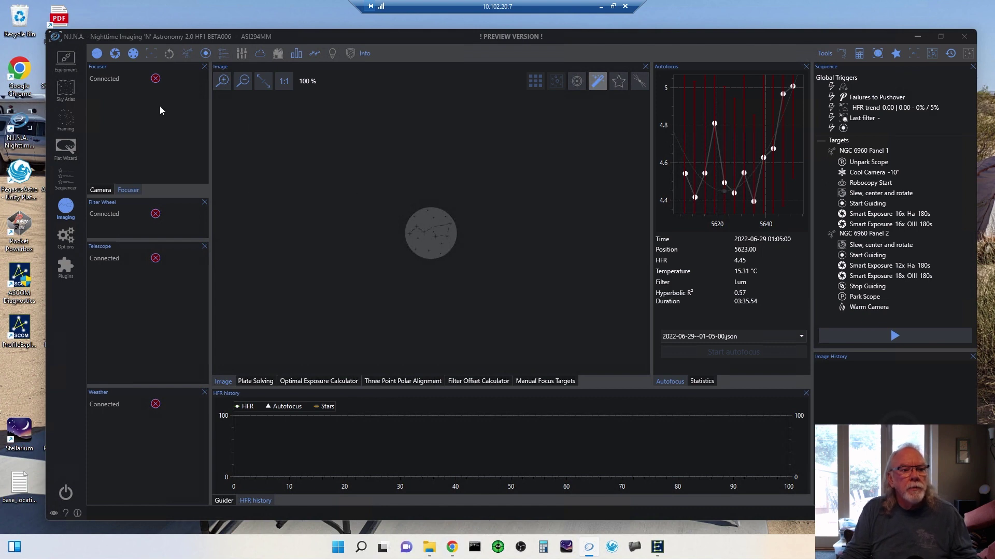
left_click(66, 120)
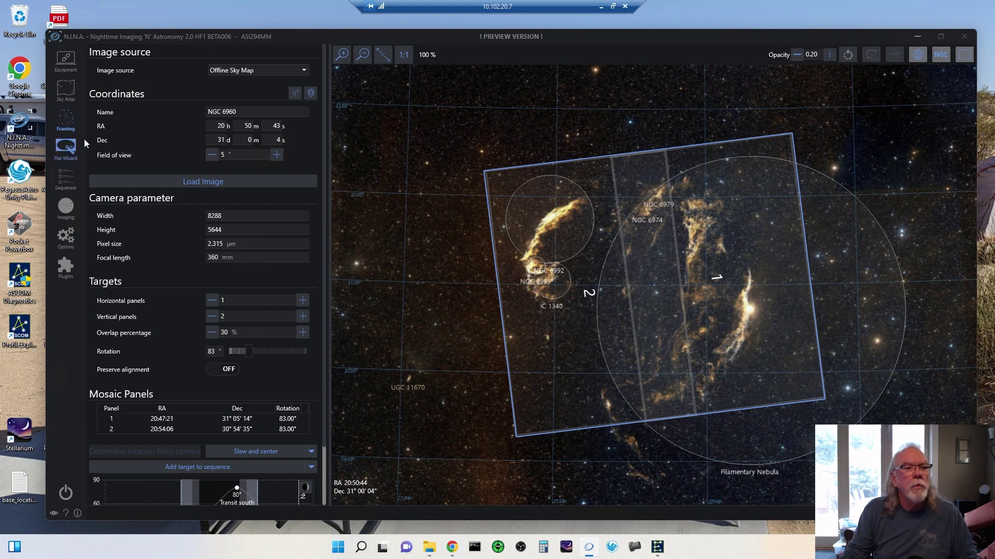
Step: Review the Adin NGC 6960 2 Panel Night 2 sequence, examining its global triggers and the instructions for both panels
left_click(61, 183)
scroll(671, 377, "up", 3)
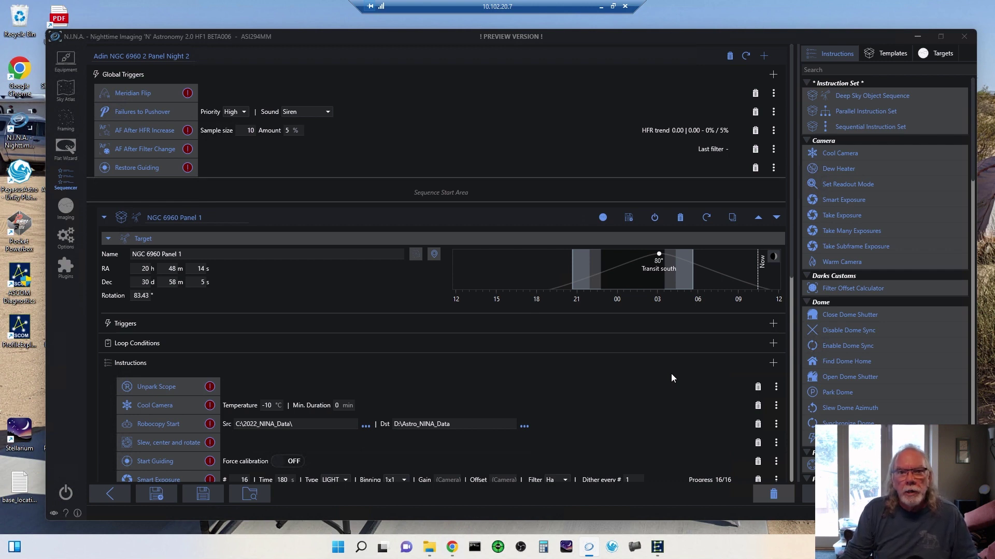
scroll(672, 378, "down", 1)
scroll(672, 378, "down", 1)
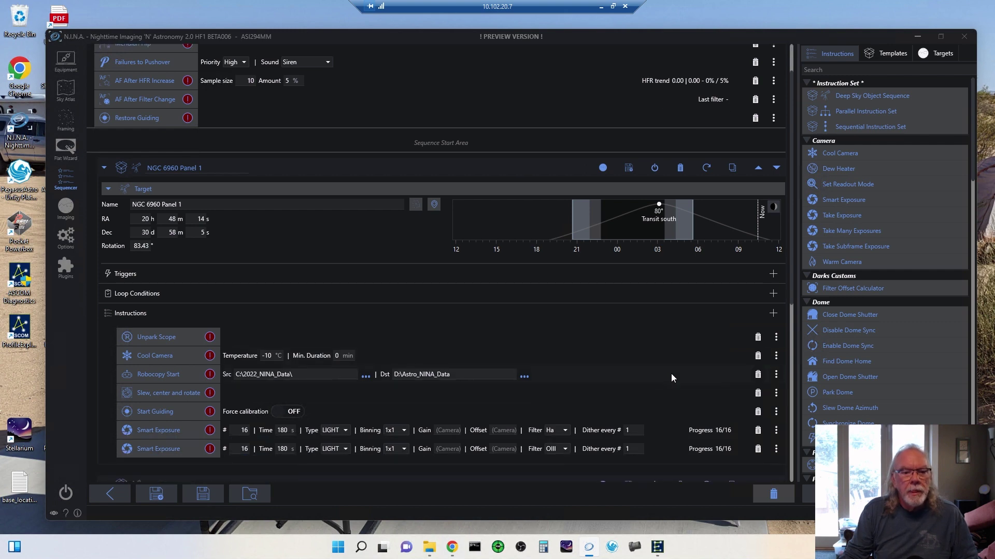
scroll(670, 374, "down", 1)
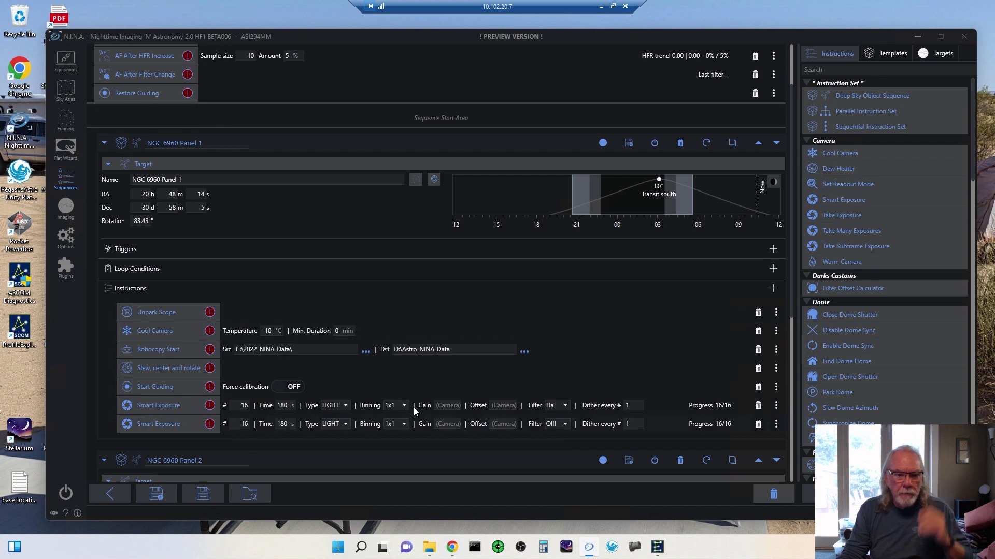
scroll(459, 359, "down", 5)
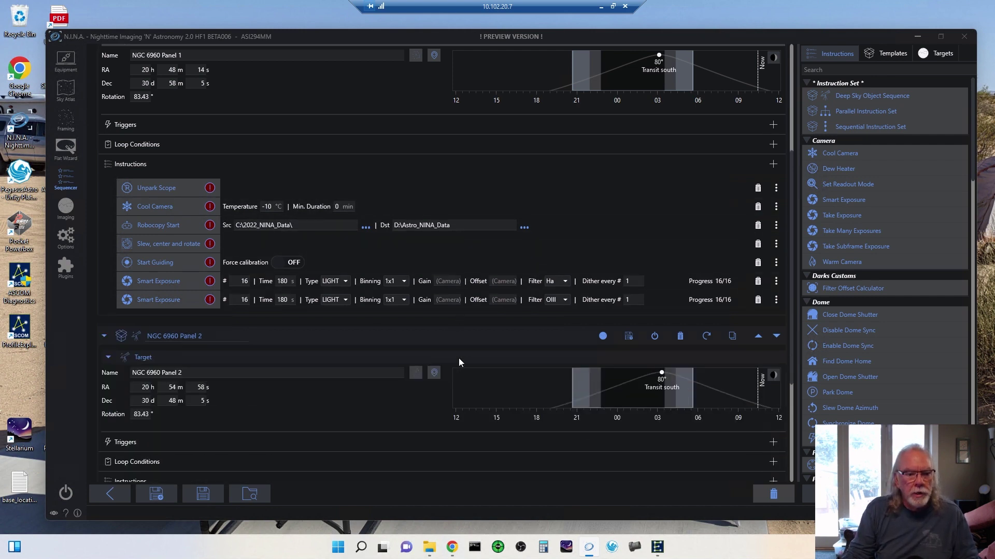
scroll(459, 359, "down", 7)
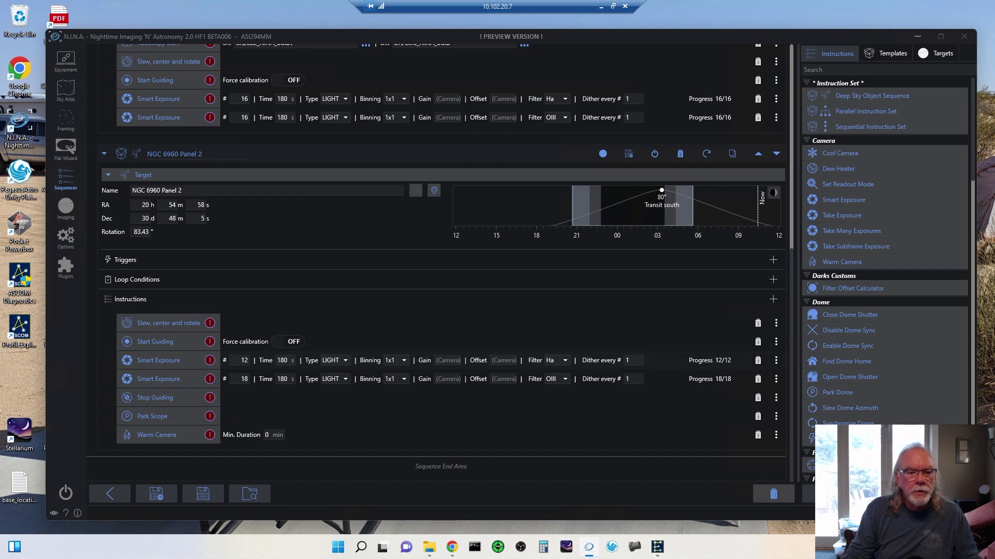
scroll(455, 365, "up", 6)
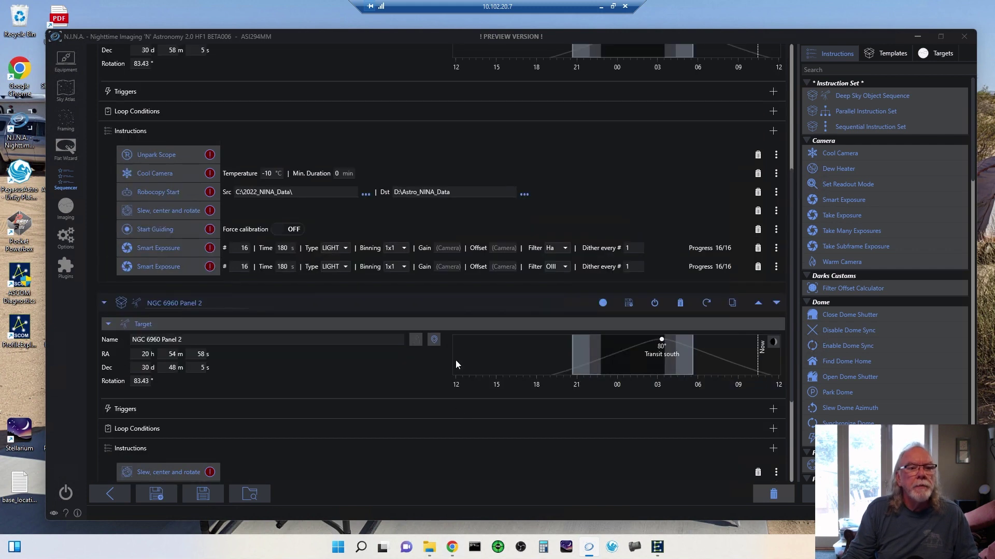
scroll(456, 361, "up", 6)
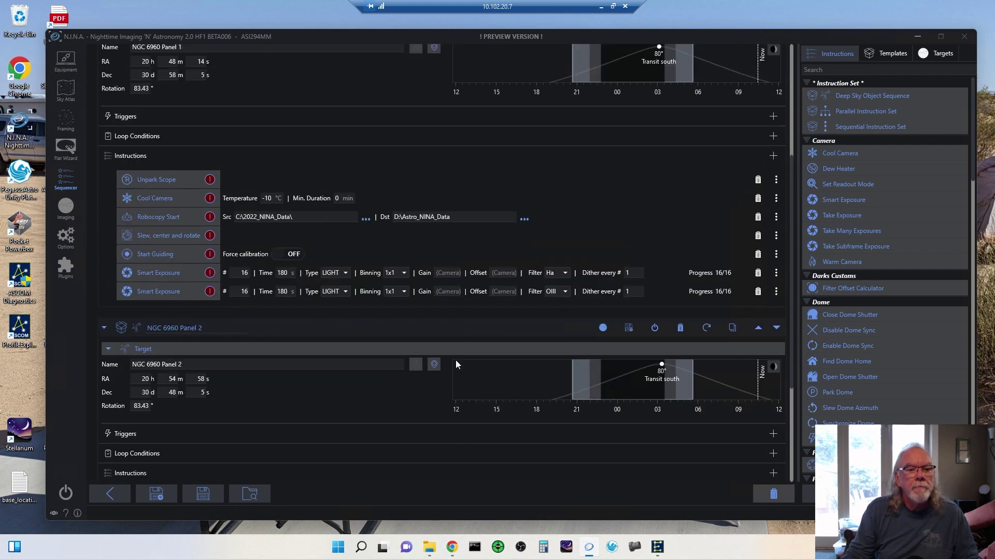
scroll(455, 361, "up", 3)
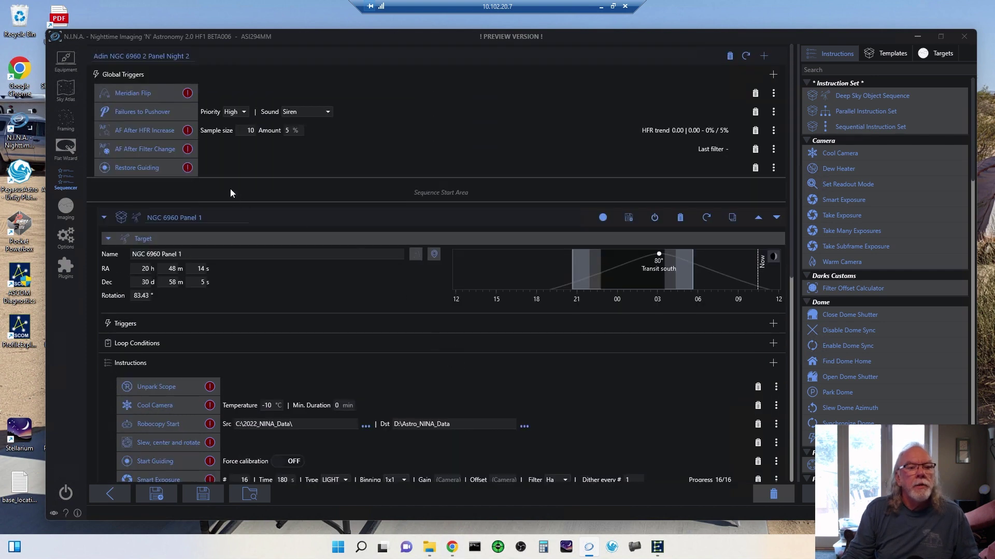
Step: View the Ground Station plugin's Pushover options, and look over the NGC 6960 sequence instructions again
left_click(65, 265)
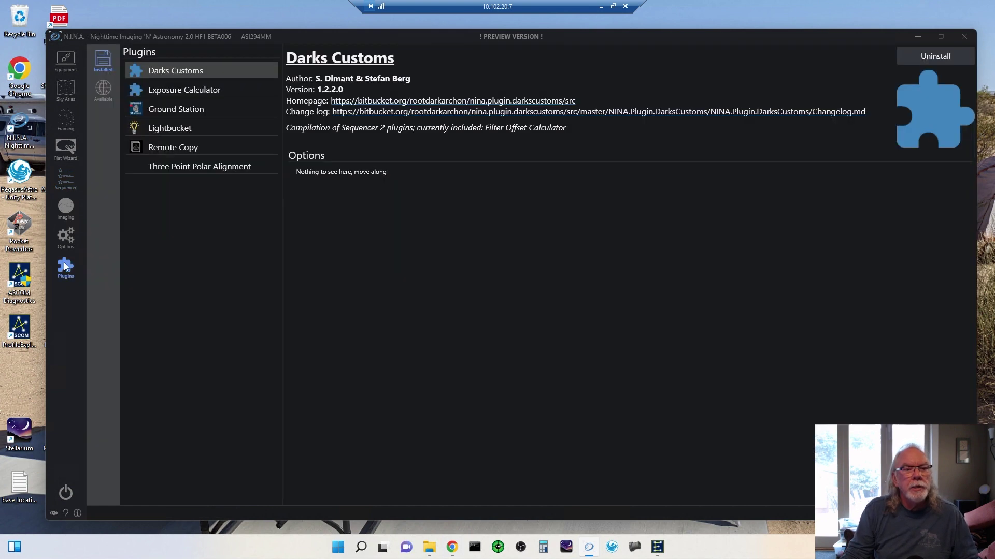
left_click(200, 112)
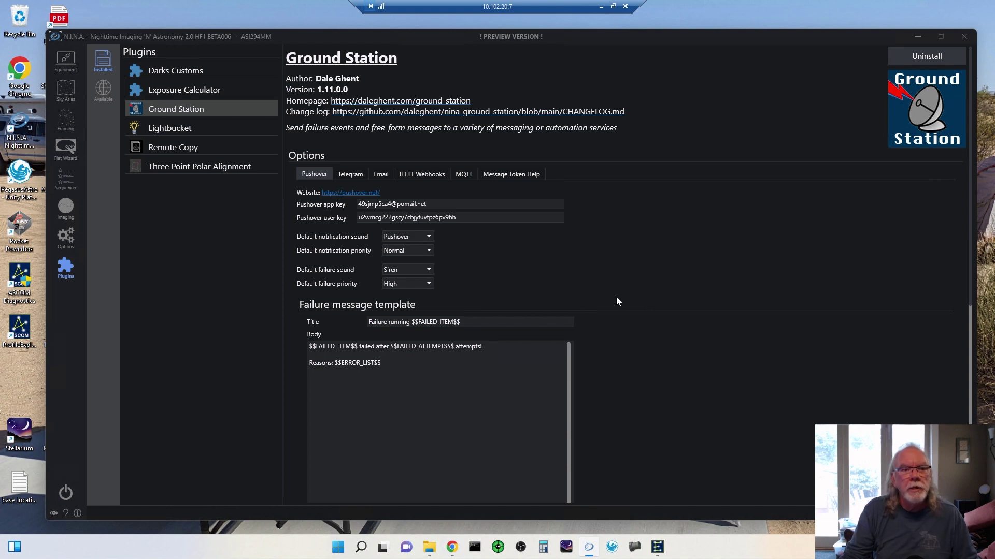
left_click(67, 186)
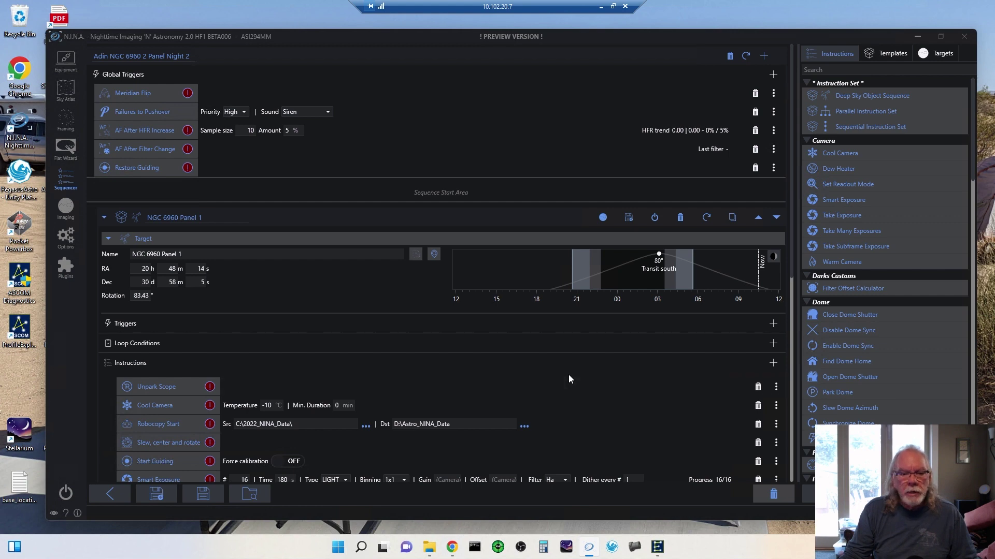
scroll(567, 375, "down", 2)
scroll(568, 375, "down", 2)
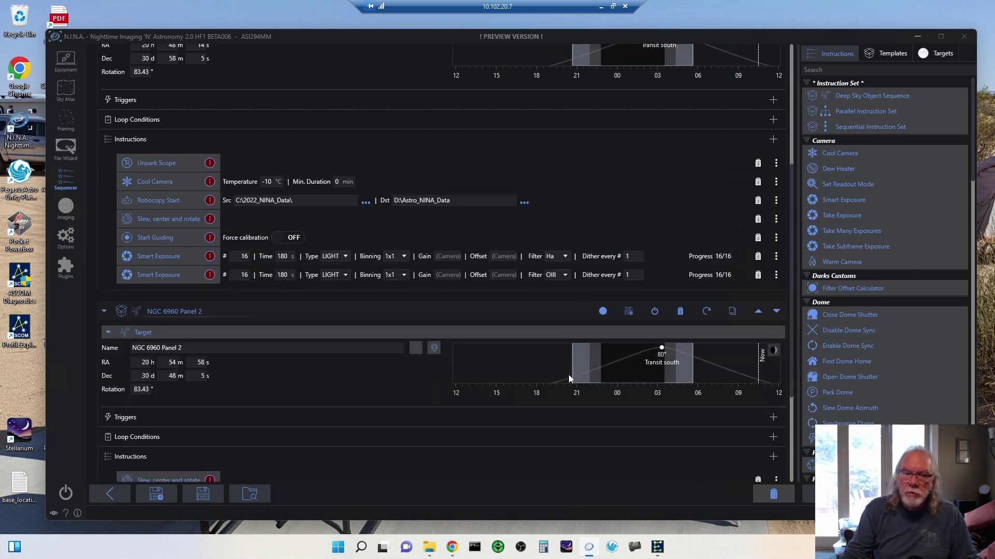
scroll(568, 375, "down", 2)
scroll(567, 375, "up", 5)
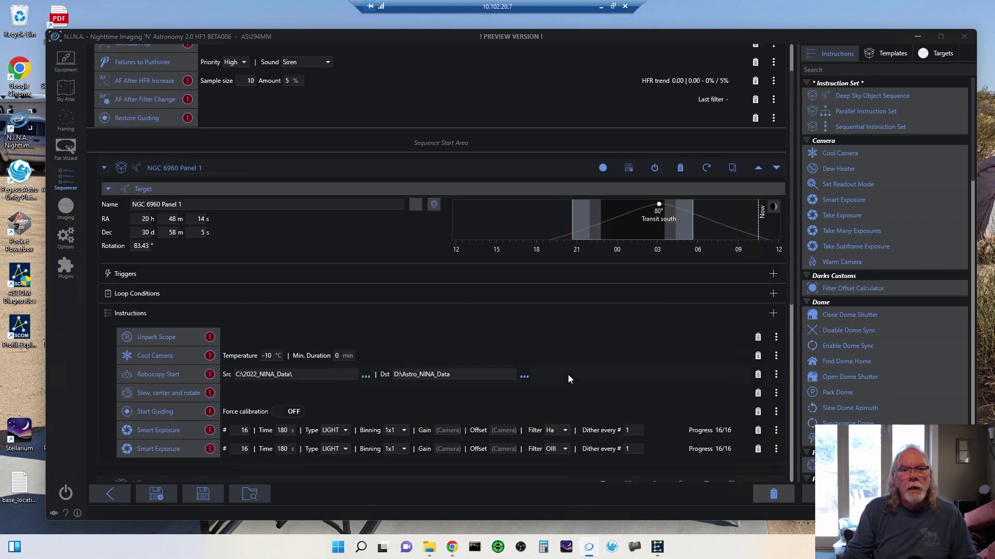
scroll(566, 387, "up", 1)
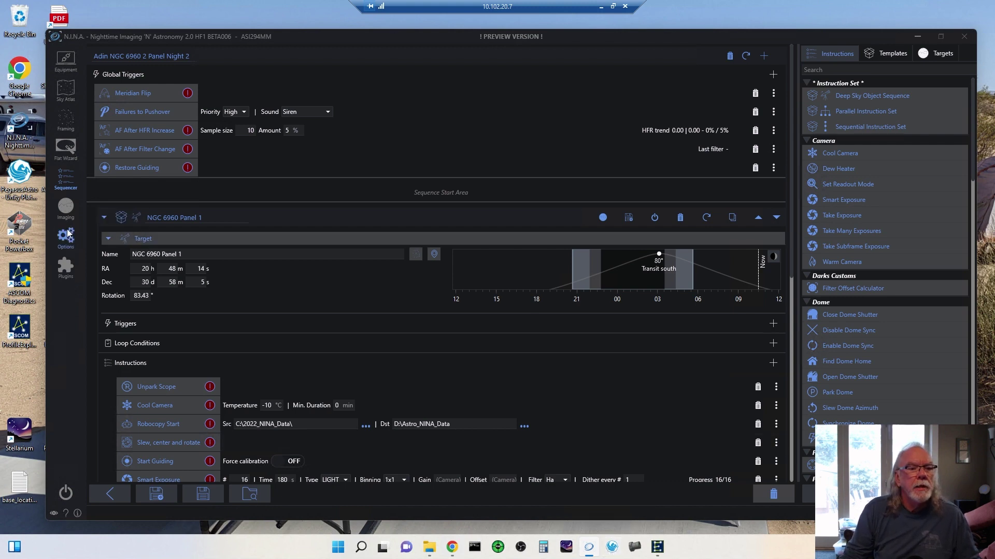
left_click(66, 207)
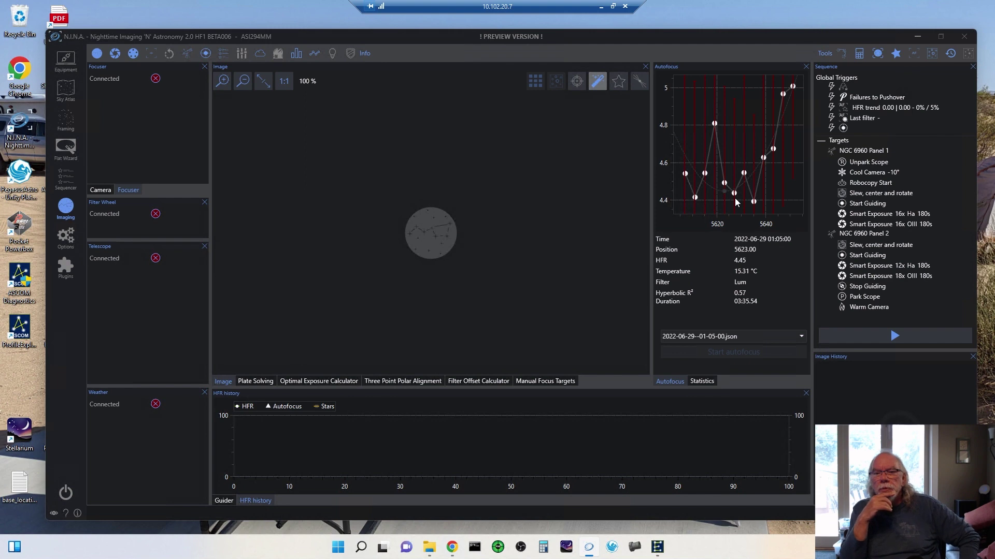
left_click(801, 337)
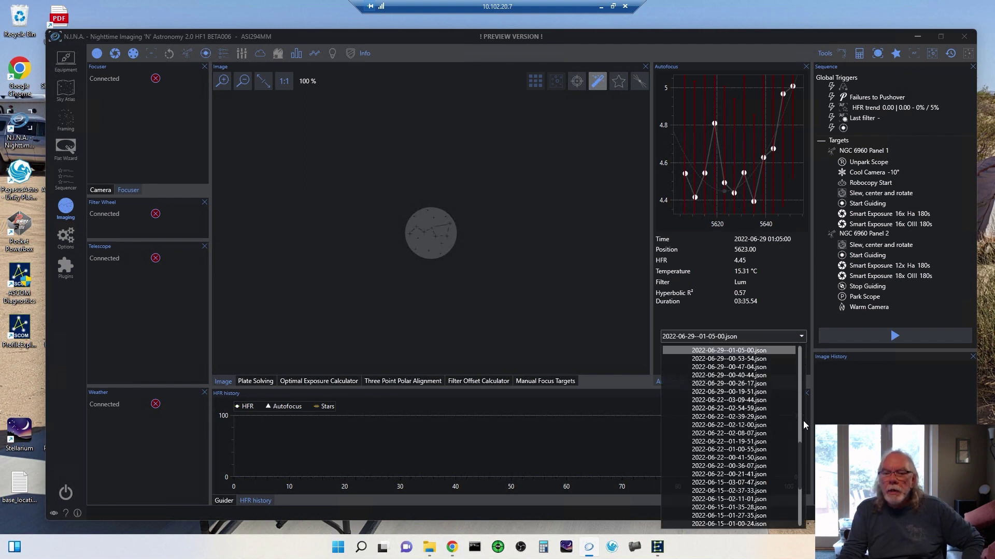
left_click_drag(800, 475, 764, 357)
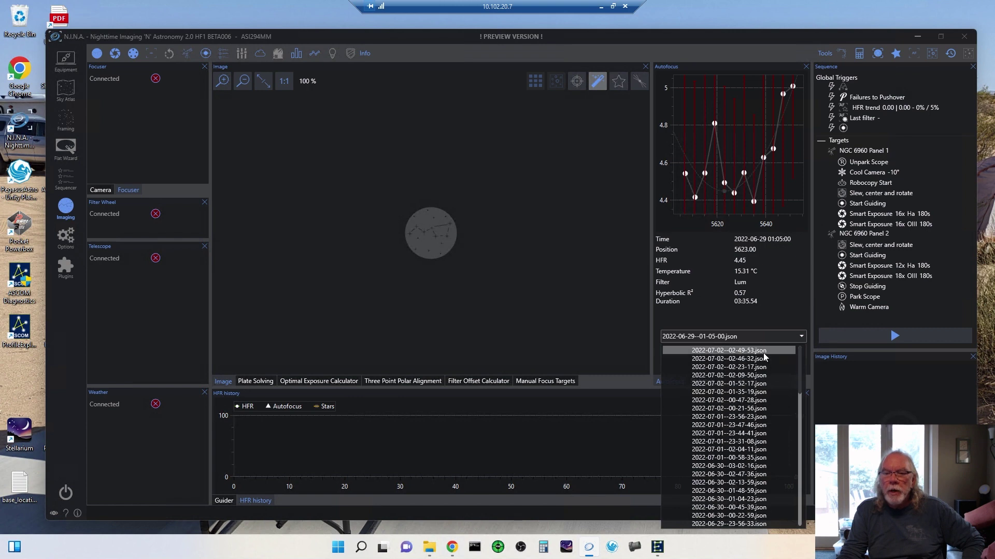
left_click(762, 351)
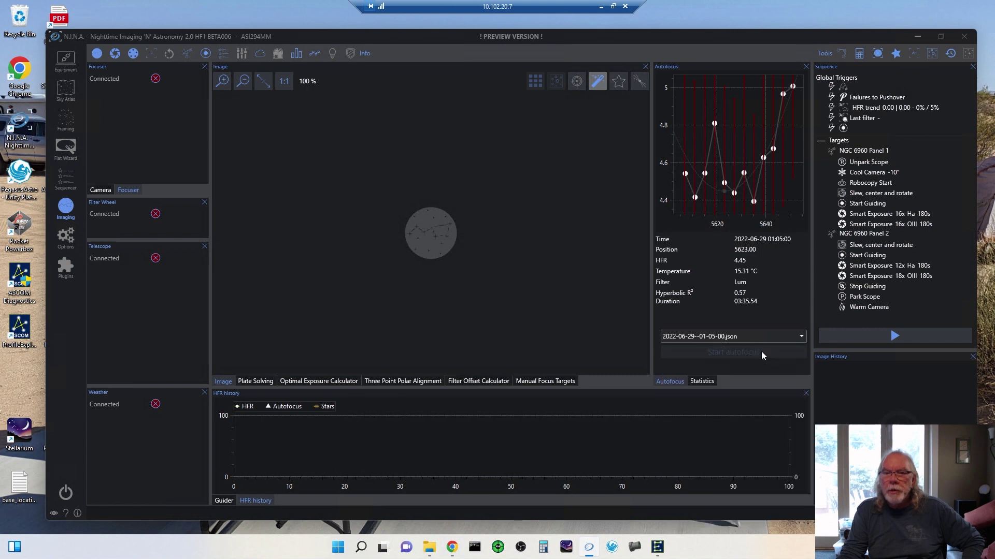
left_click(802, 336)
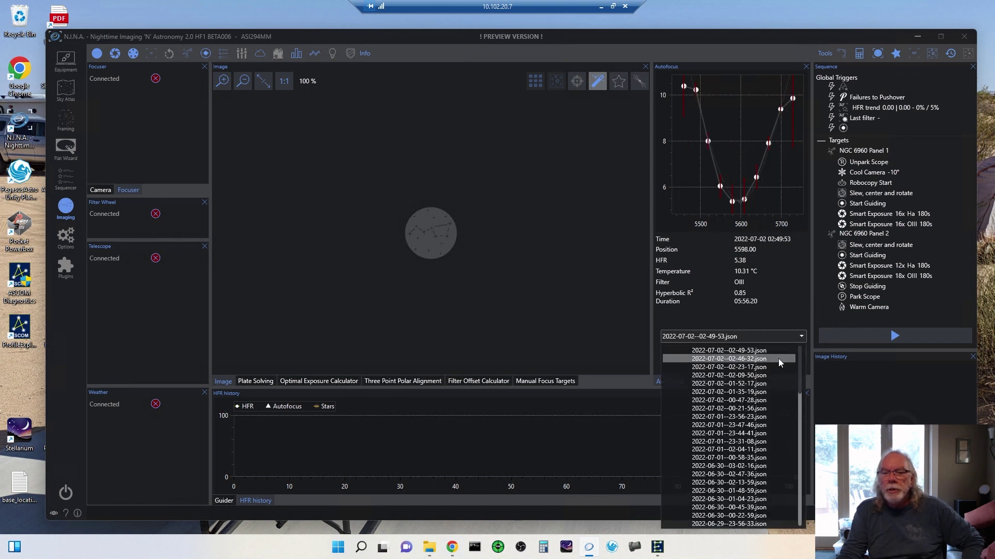
left_click(778, 358)
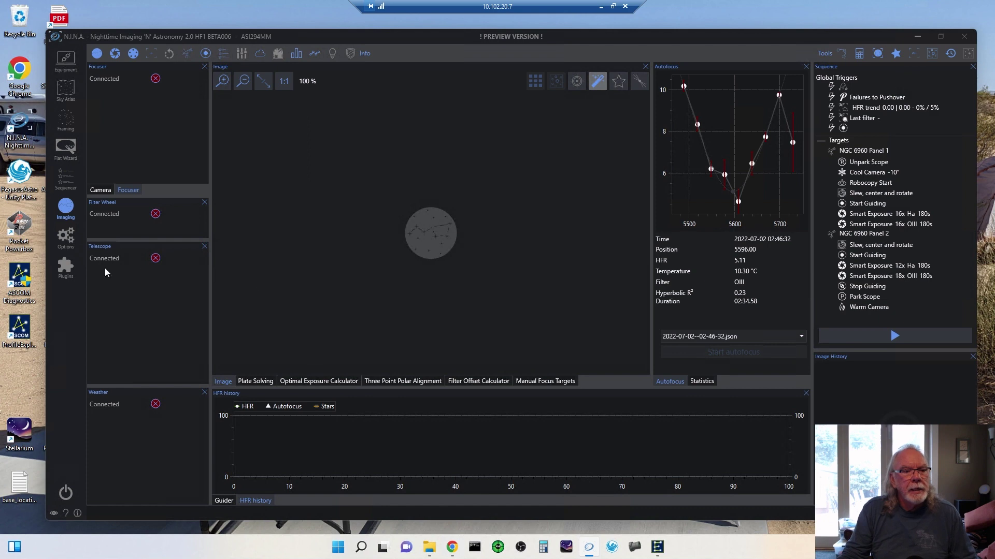
Step: Glance at the general options and the NGC 6960 sequence, and return to the two-panel mosaic framing
left_click(66, 238)
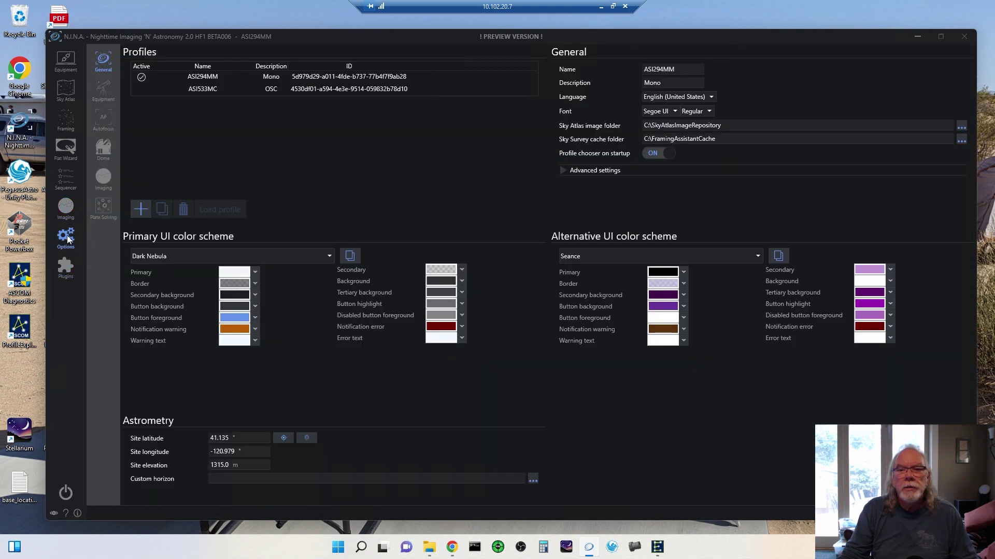
left_click(61, 212)
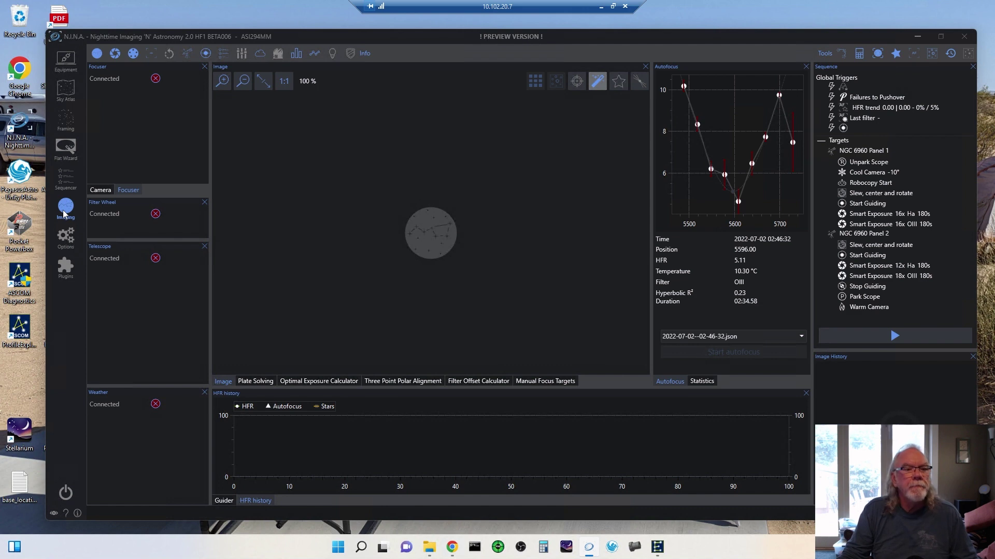
left_click(65, 183)
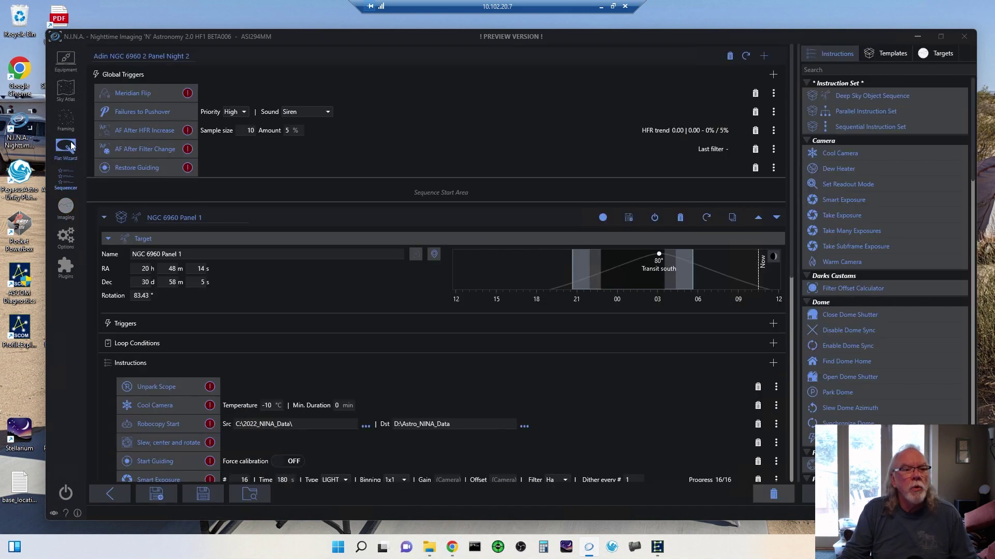
left_click(67, 124)
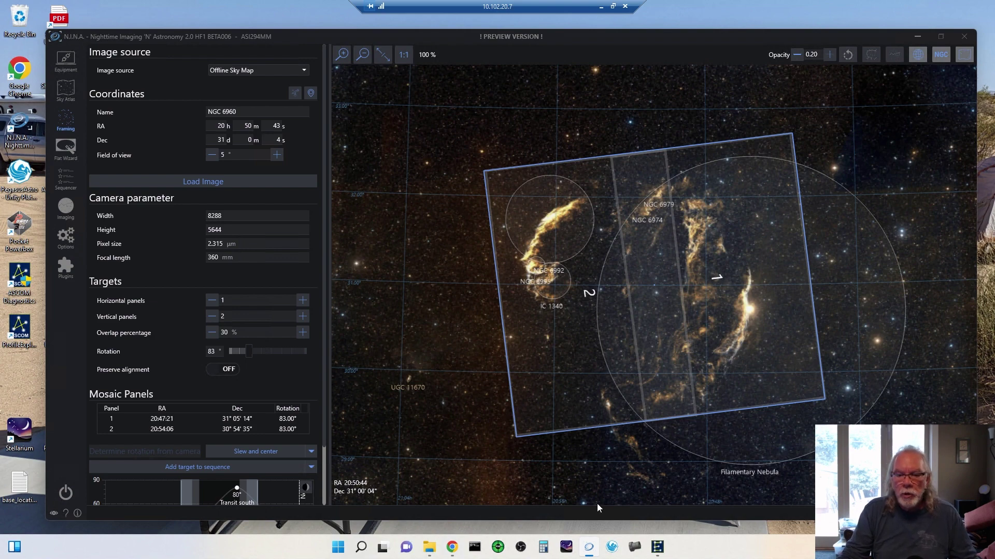
Step: Minimize the remote desktop session to return to the local computer's desktop
mouse_move(655, 548)
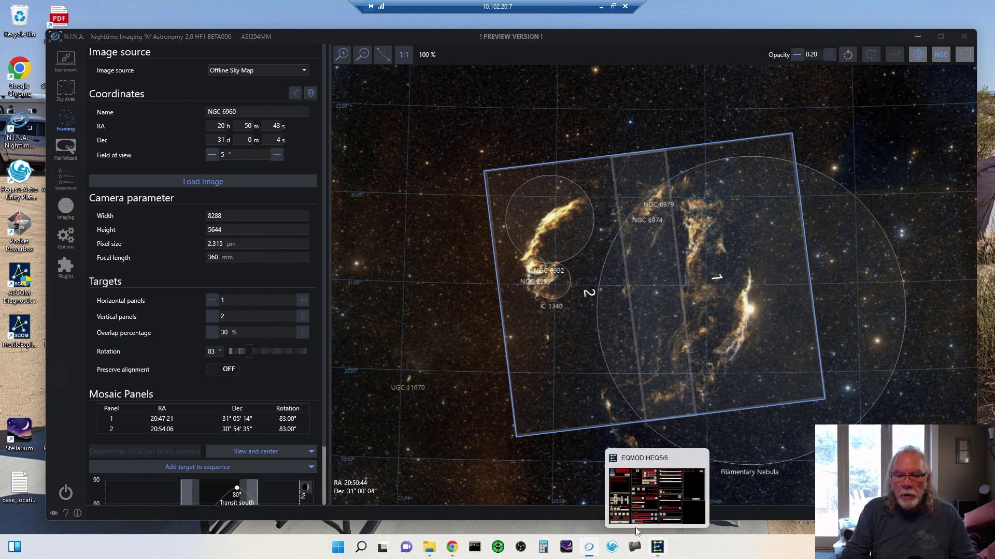
left_click(601, 7)
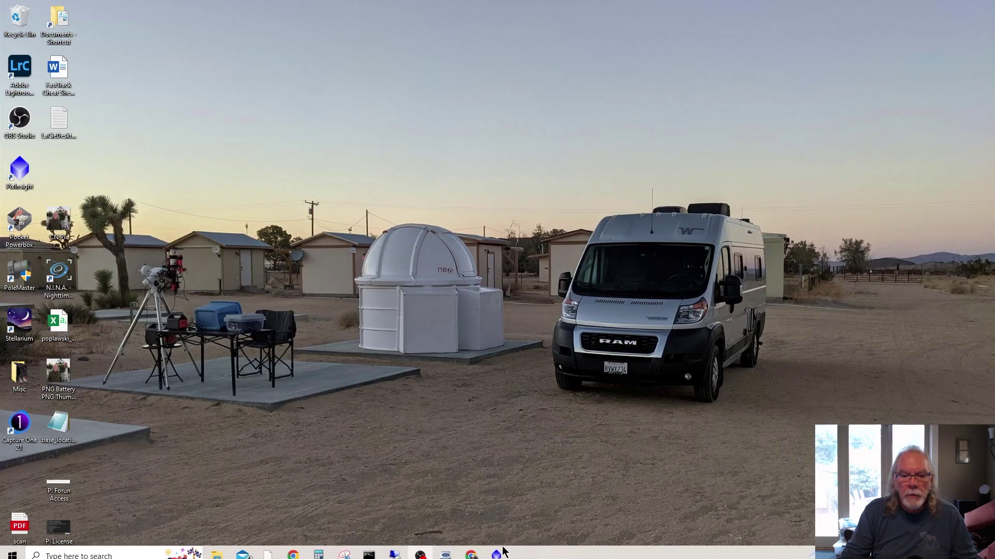
Step: Switch to PixInsight and examine the nebula and stars in the first NGC 6960 Panel 1 light frame loaded in Blink
left_click(495, 548)
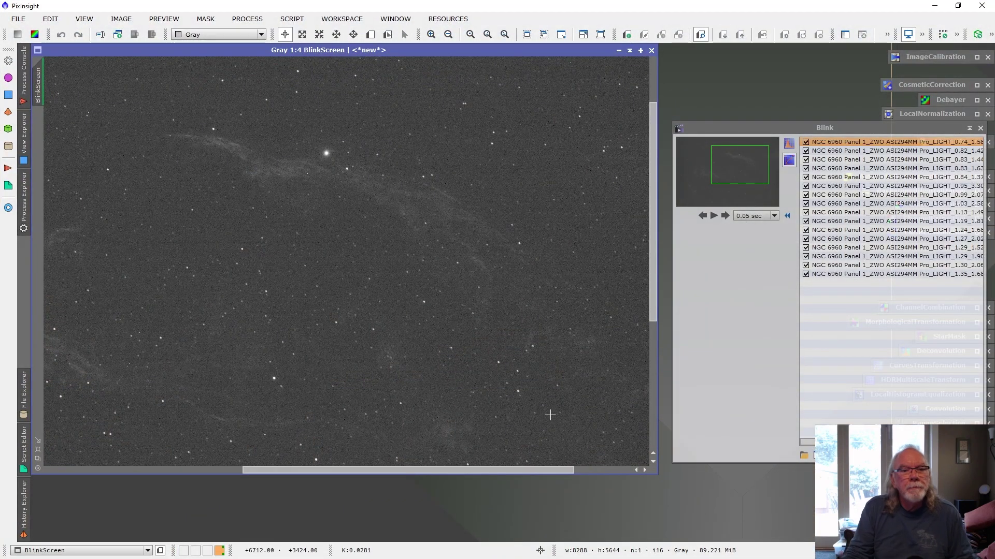
scroll(538, 320, "down", 1)
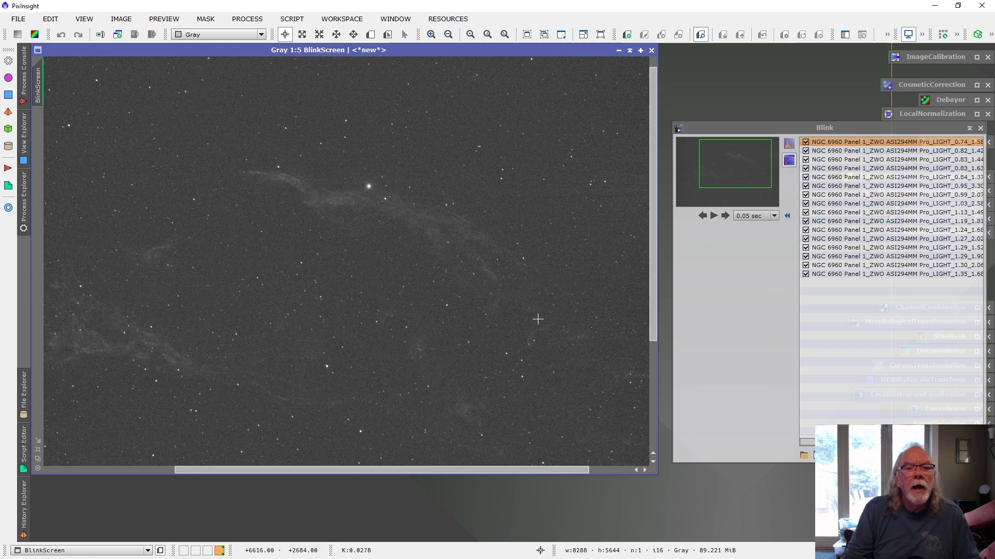
scroll(538, 319, "up", 2)
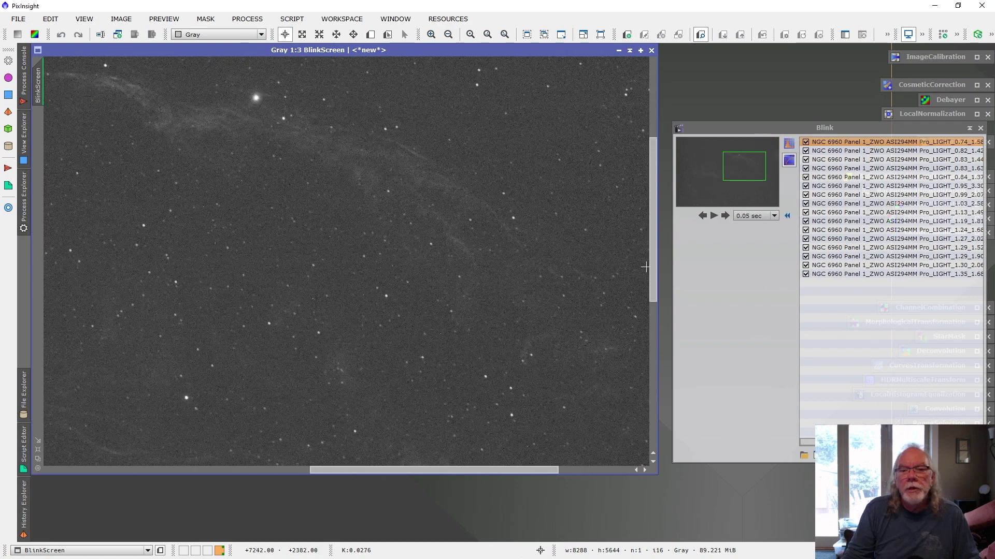
left_click_drag(651, 278, 642, 179)
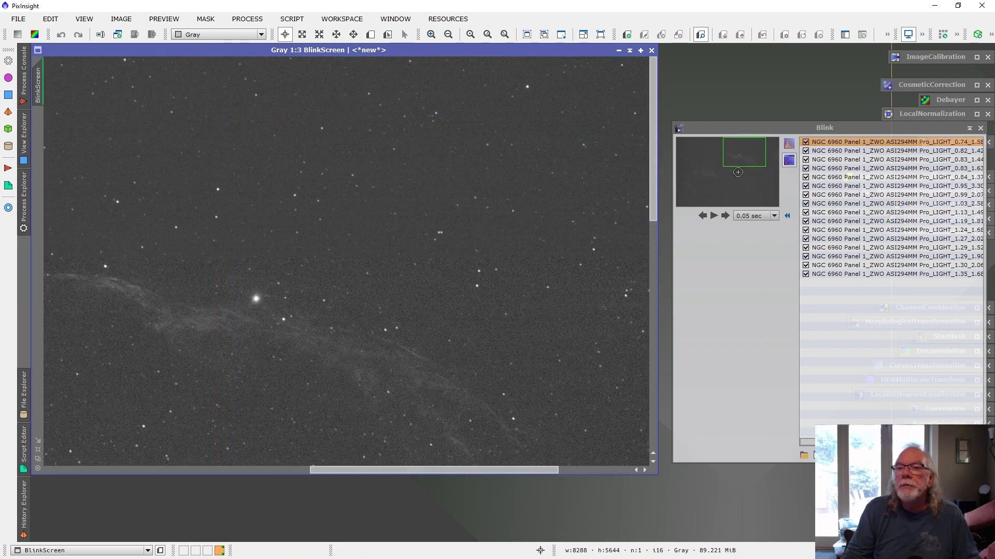
Step: Reposition the Blink window slightly, and advance to the second and third NGC 6960 Panel 1 frames to compare them
left_click(828, 131)
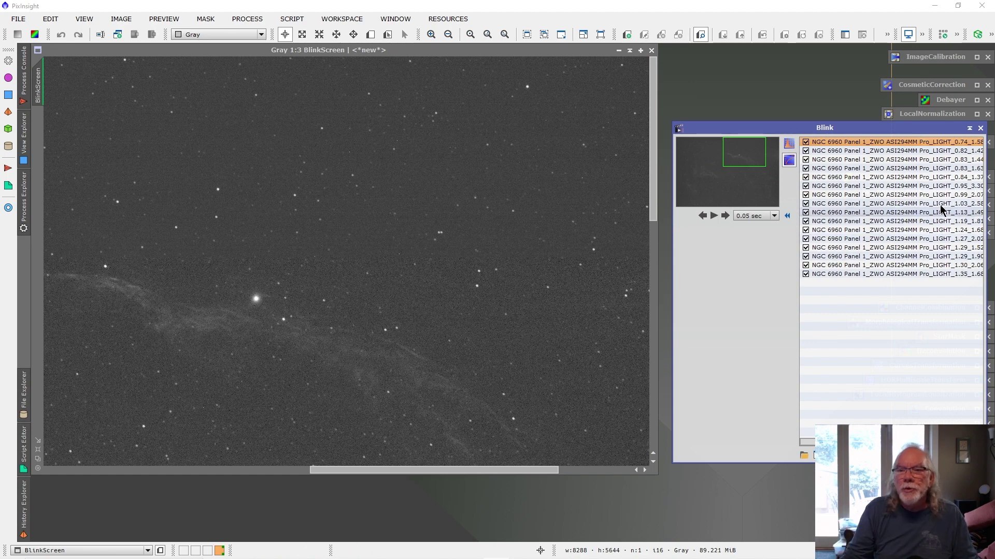
mouse_move(901, 129)
left_mouse_down()
mouse_move(827, 132)
mouse_move(897, 125)
left_mouse_up()
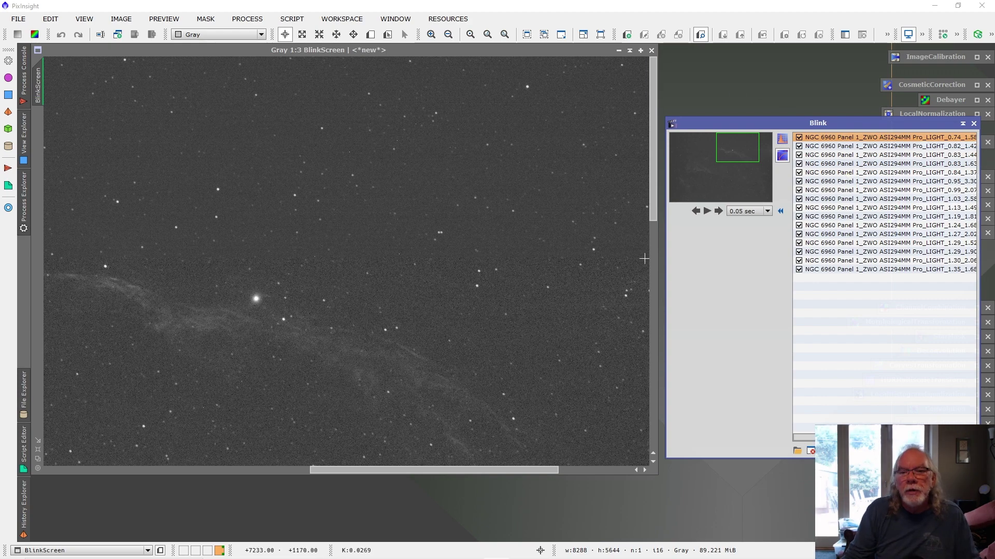
left_click_drag(653, 210, 654, 266)
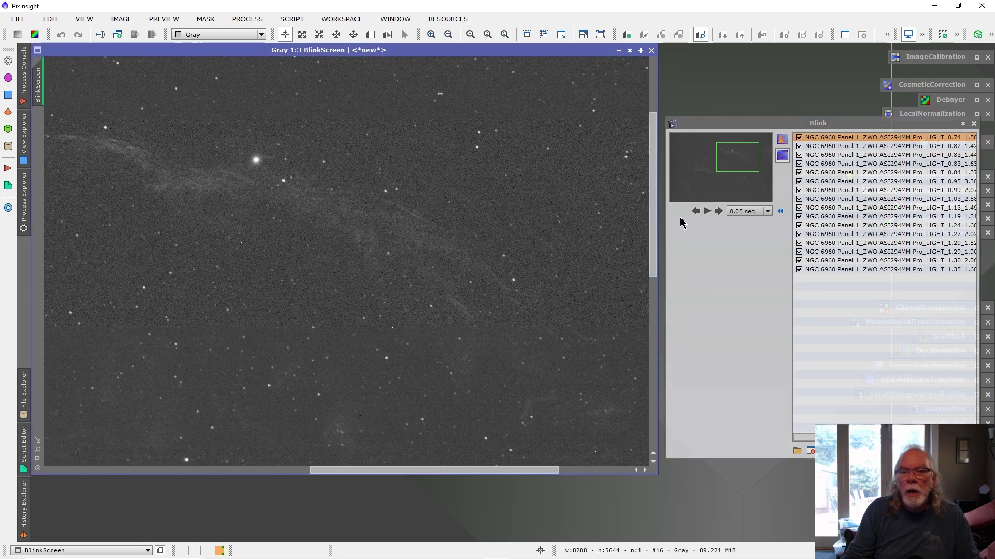
left_click(718, 212)
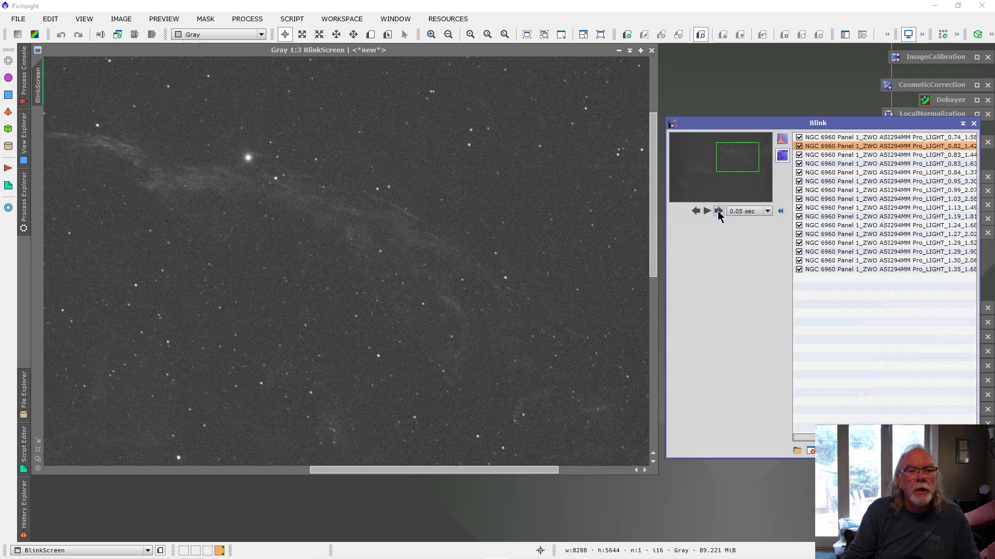
left_click(719, 212)
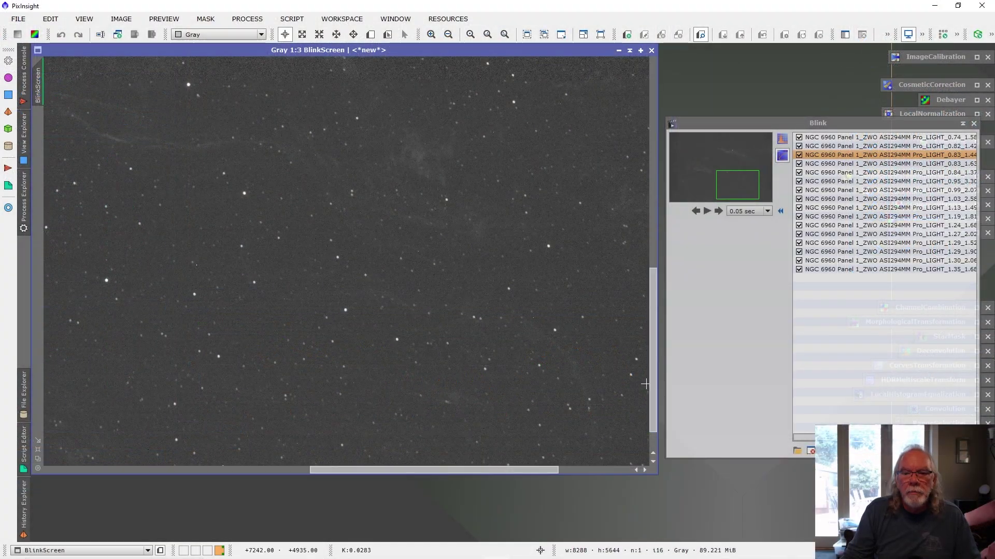
left_click_drag(651, 386, 659, 210)
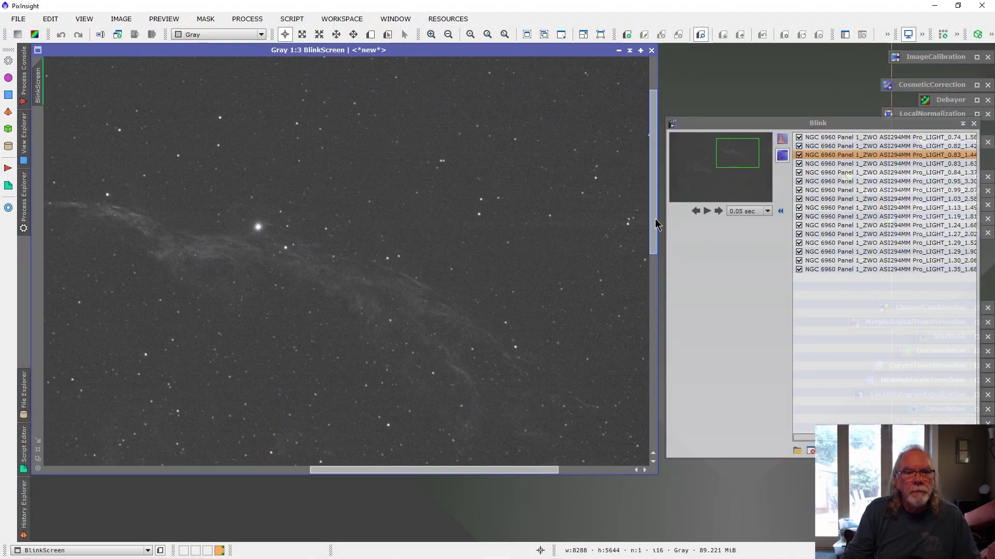